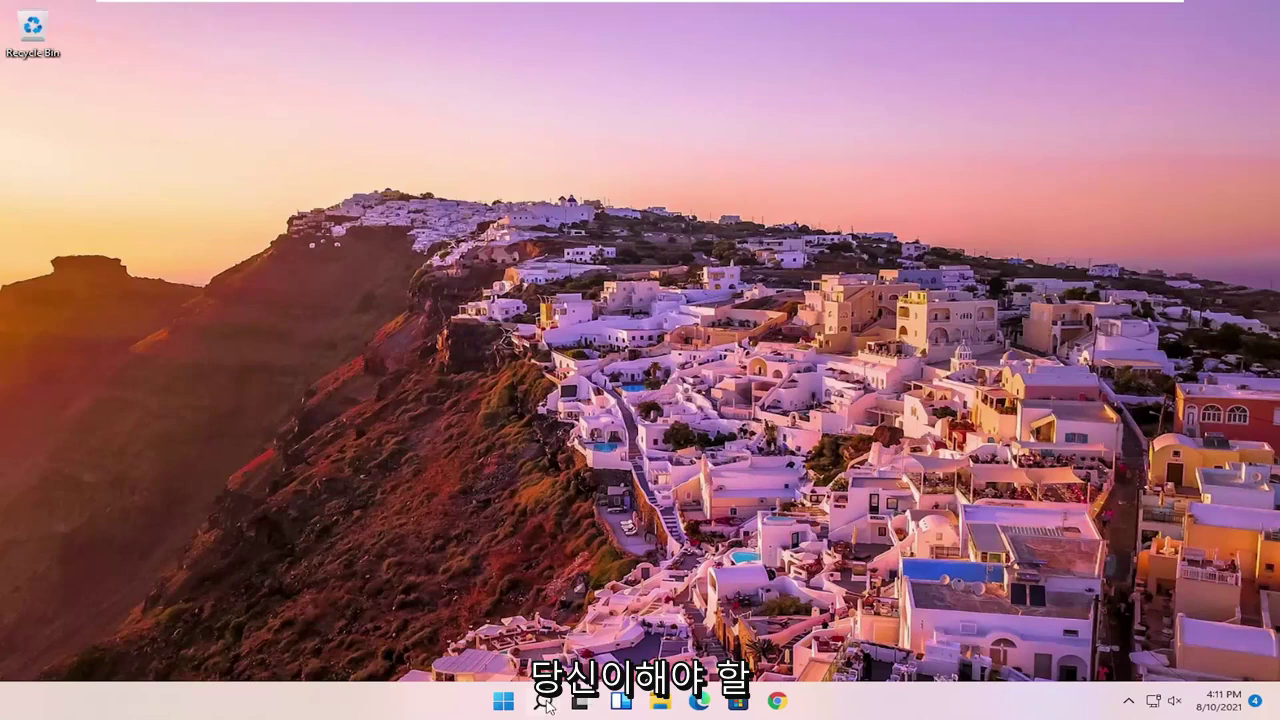
Search Windows for 'voice recorder' to bring up the Voice Recorder app.
{"action": "left_click", "coordinate": [543, 701]}
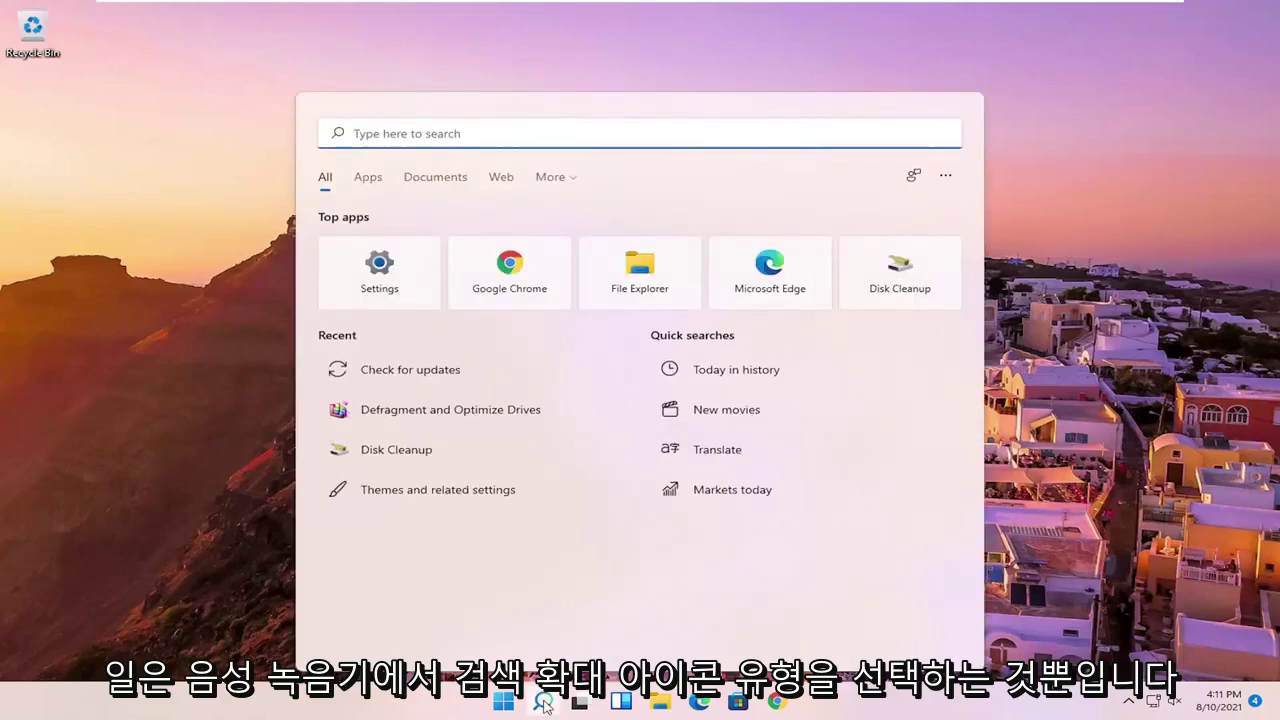
{"action": "type", "text": "voice "}
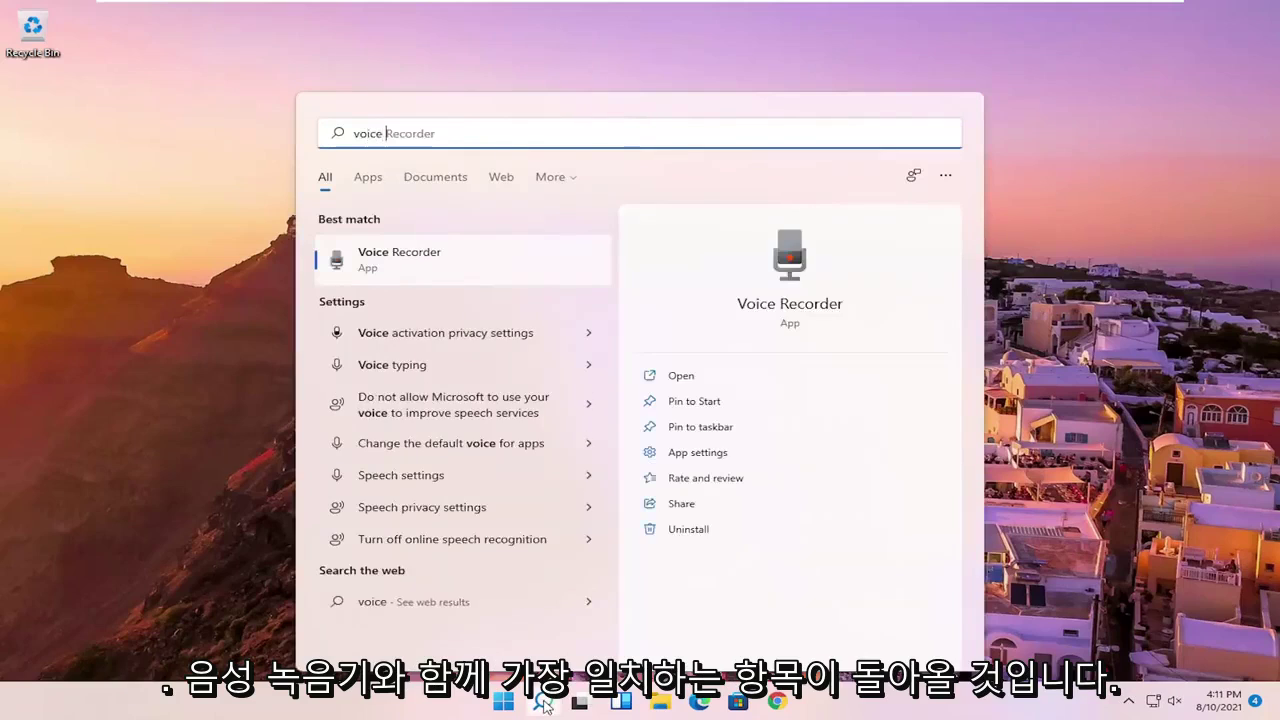
{"action": "type", "text": "recorder"}
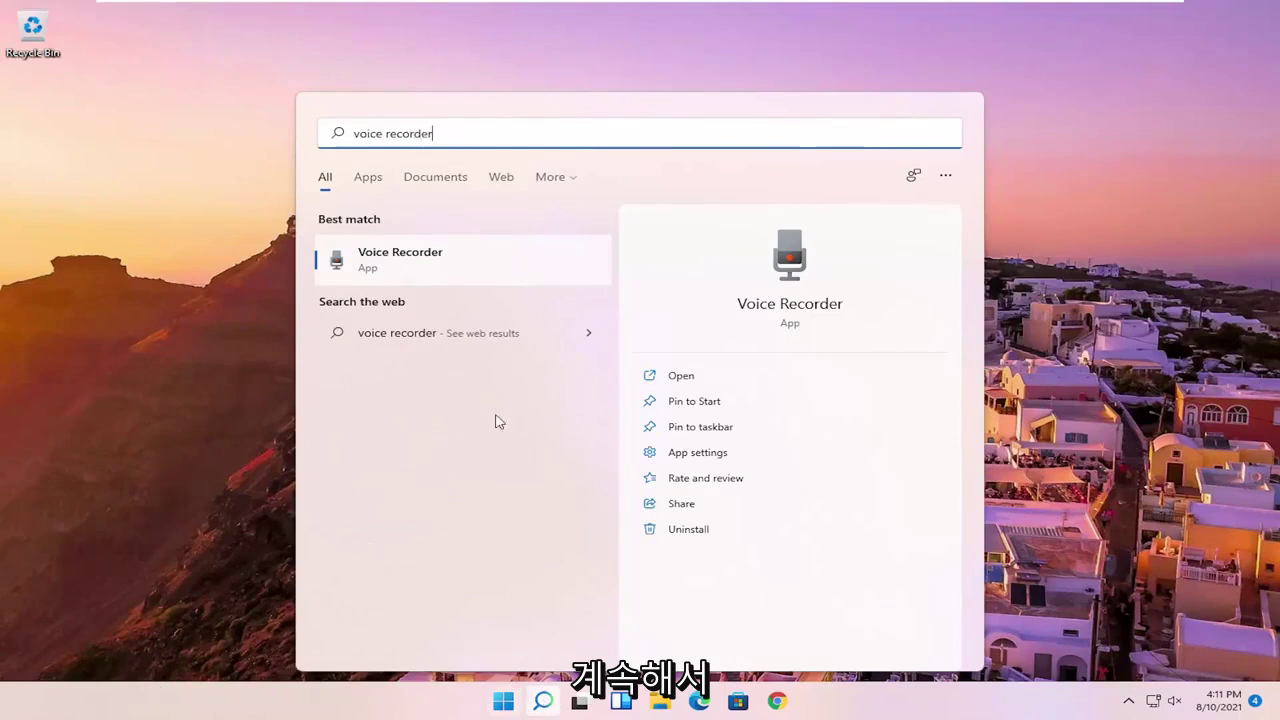
Launch Voice Recorder, move its window toward the centre, and allow microphone access.
{"action": "left_click", "coordinate": [430, 264]}
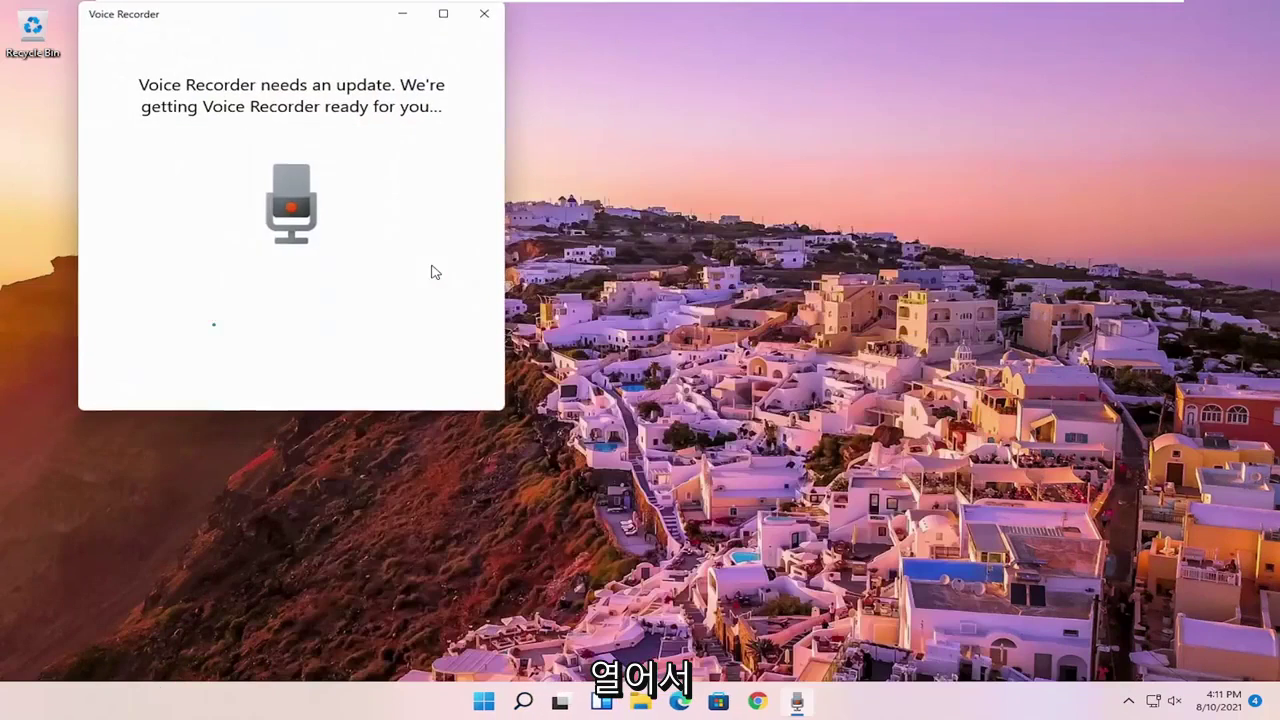
{"action": "left_click_drag", "start_coordinate": [320, 20], "coordinate": [643, 100]}
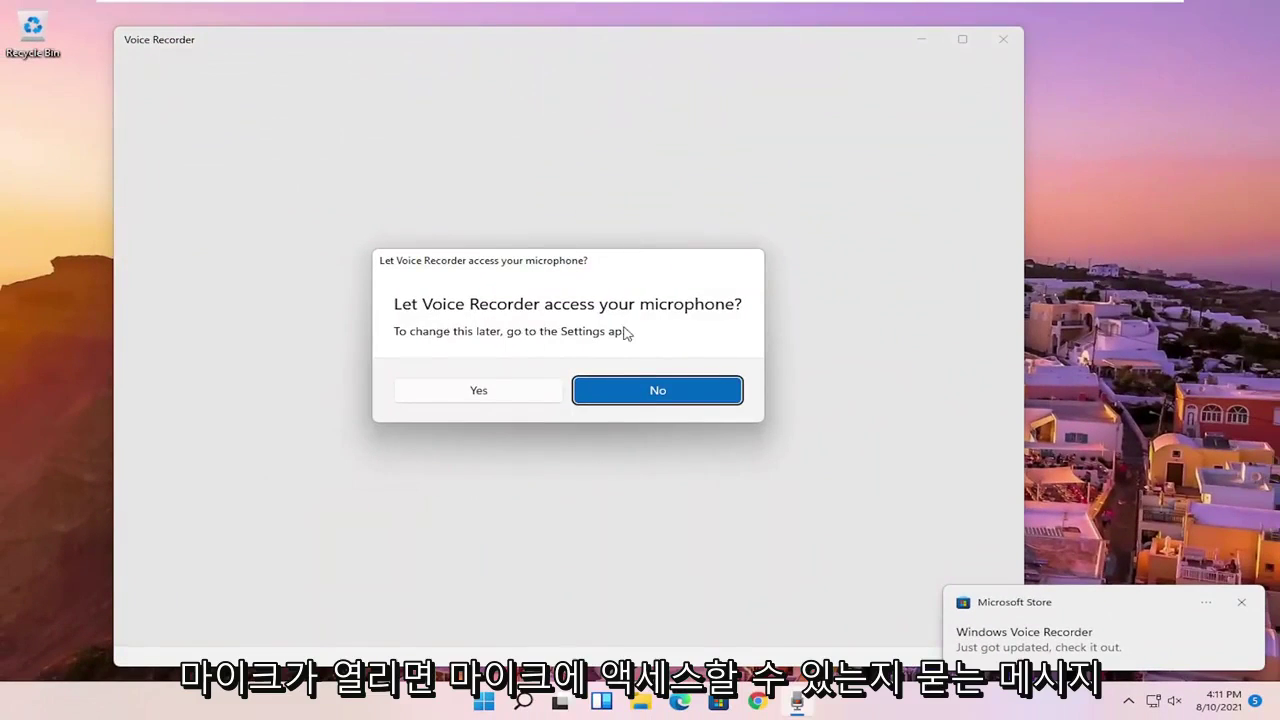
{"action": "left_click", "coordinate": [465, 404]}
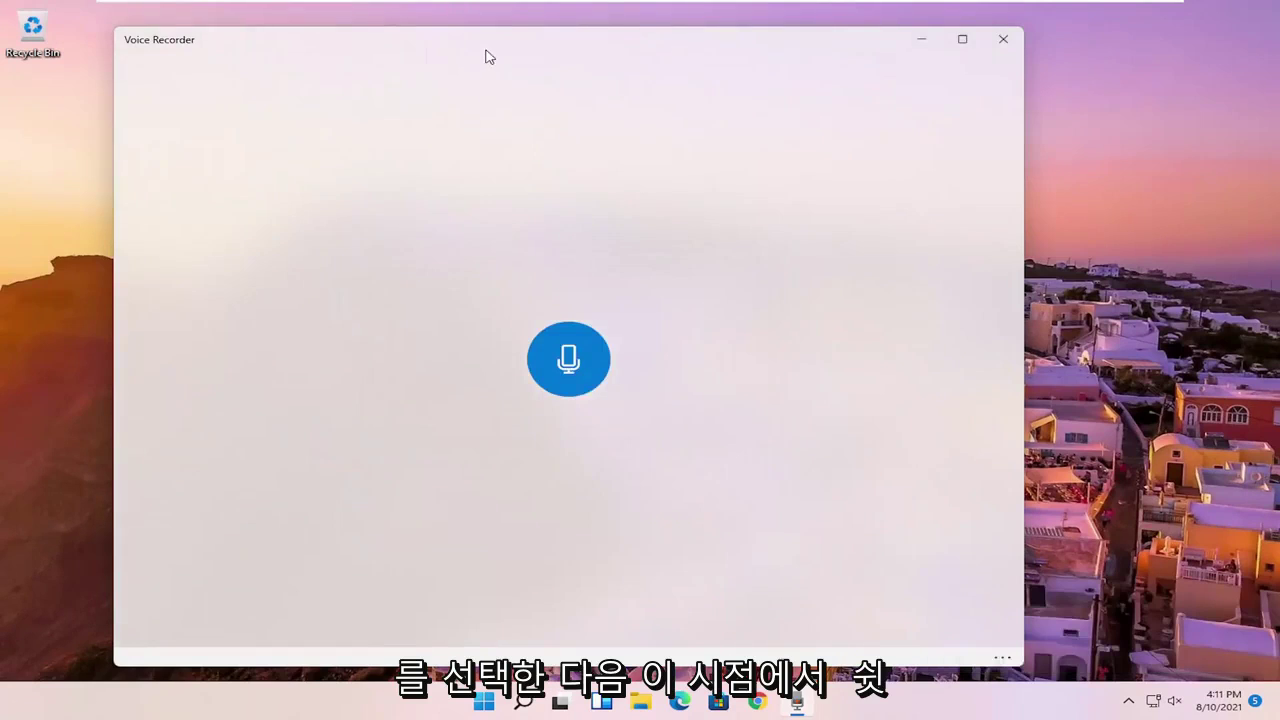
Shift the window right, start a new recording, and pause it.
{"action": "left_click_drag", "start_coordinate": [486, 54], "coordinate": [555, 49]}
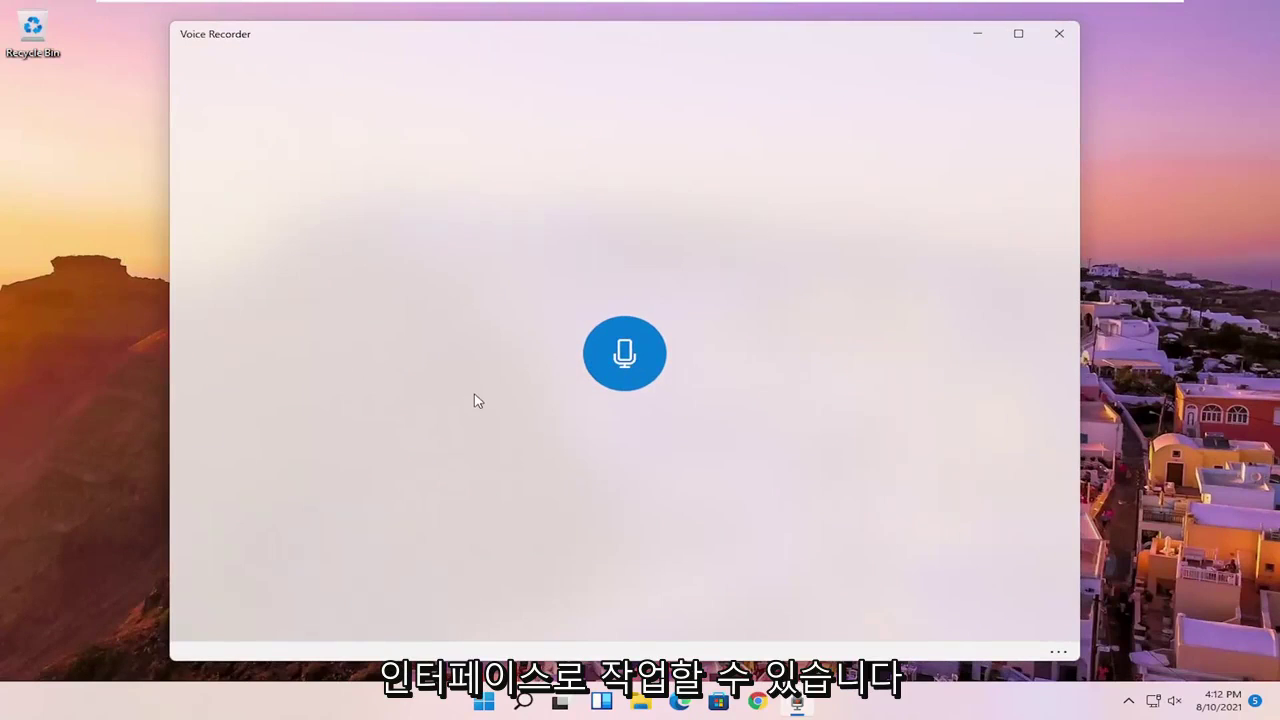
{"action": "left_click", "coordinate": [617, 351]}
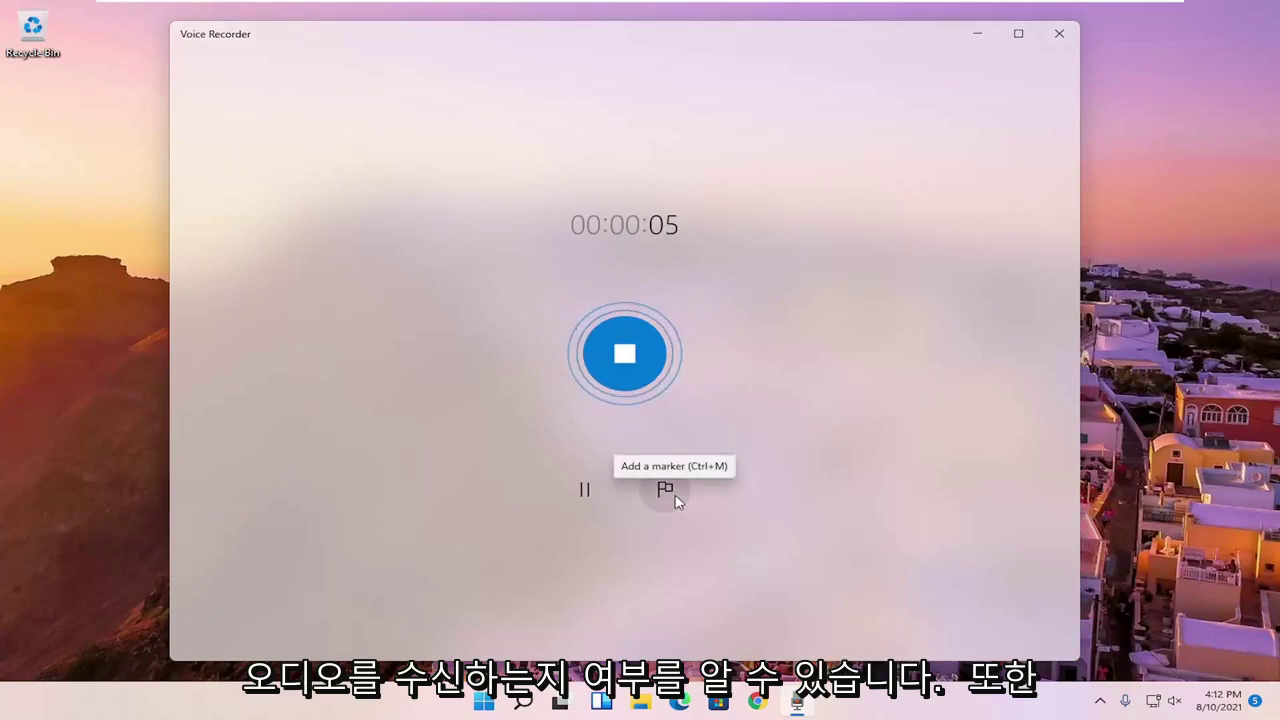
{"action": "left_click", "coordinate": [585, 492]}
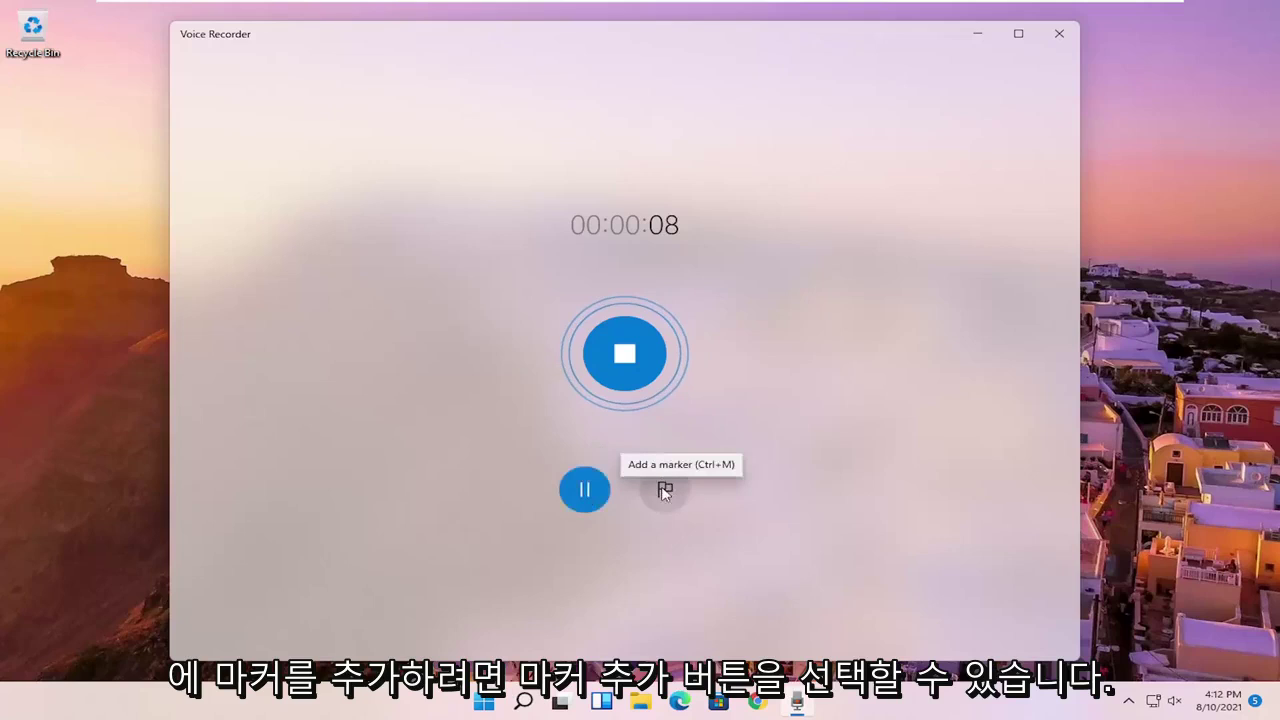
Add markers at 0:08, 0:10 and 0:11, then stop at 13 seconds.
{"action": "left_click", "coordinate": [664, 486]}
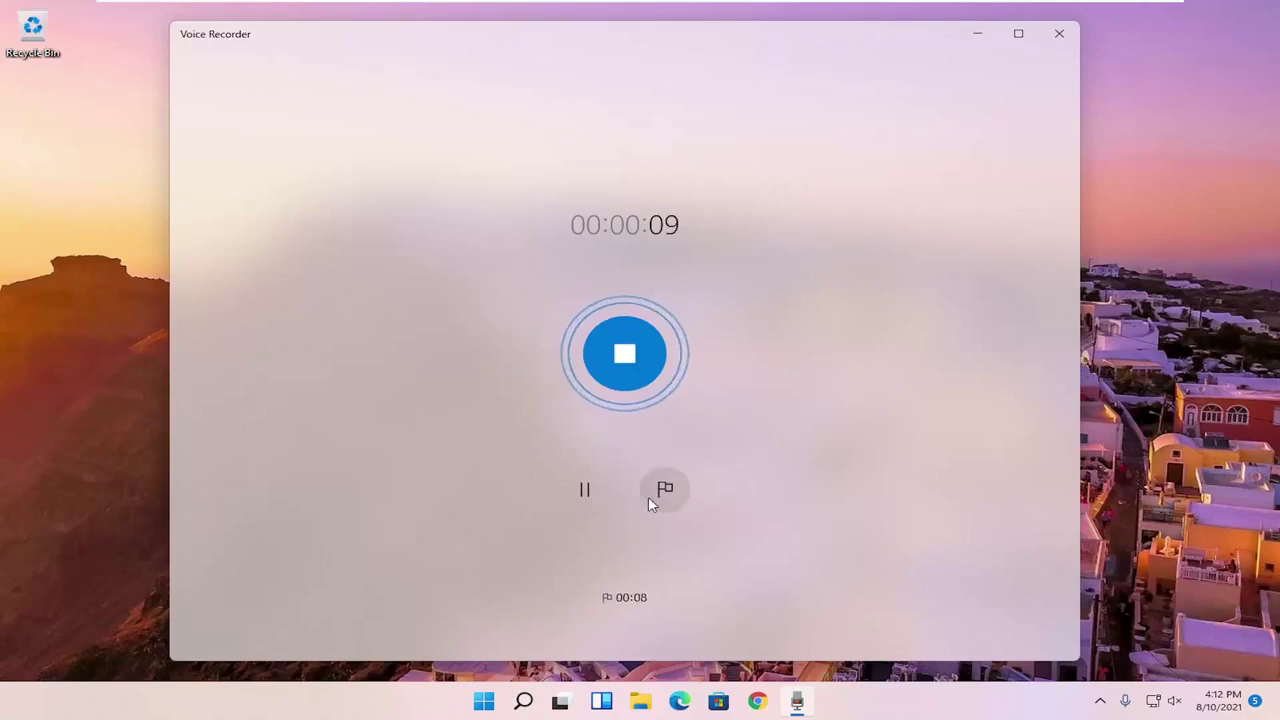
{"action": "left_click", "coordinate": [665, 495]}
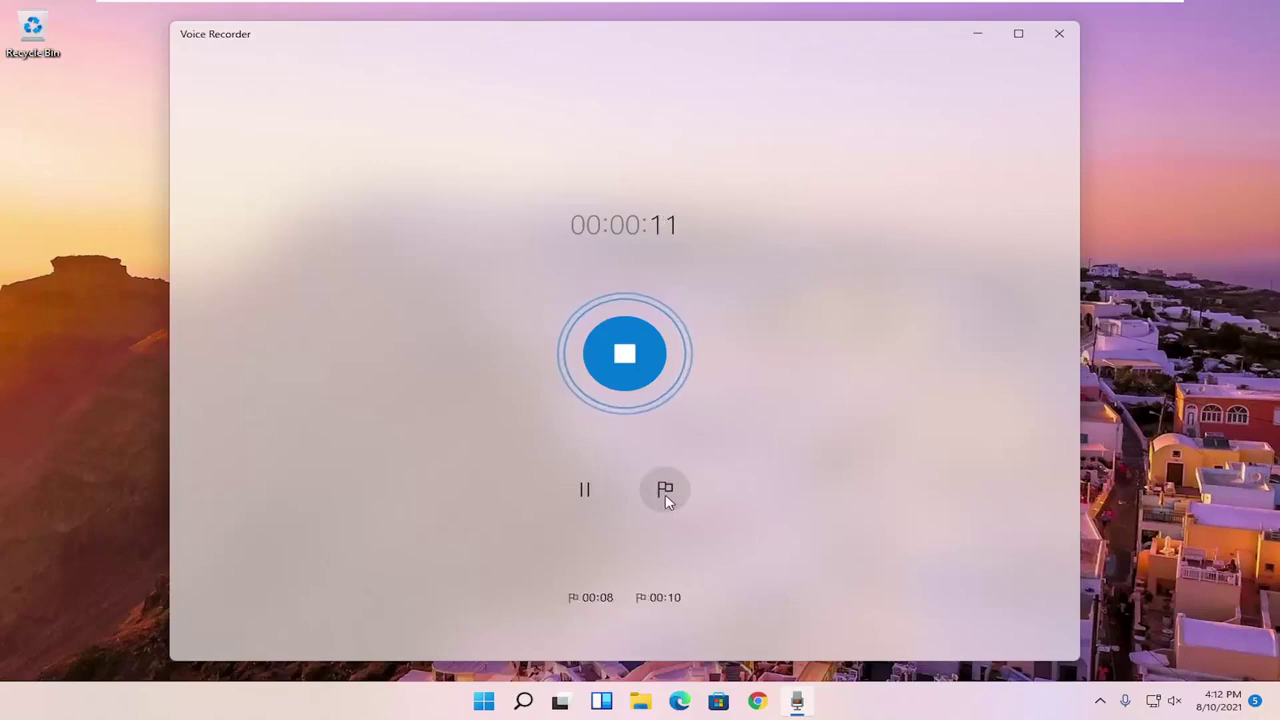
{"action": "left_click", "coordinate": [665, 495]}
{"action": "left_click", "coordinate": [588, 508]}
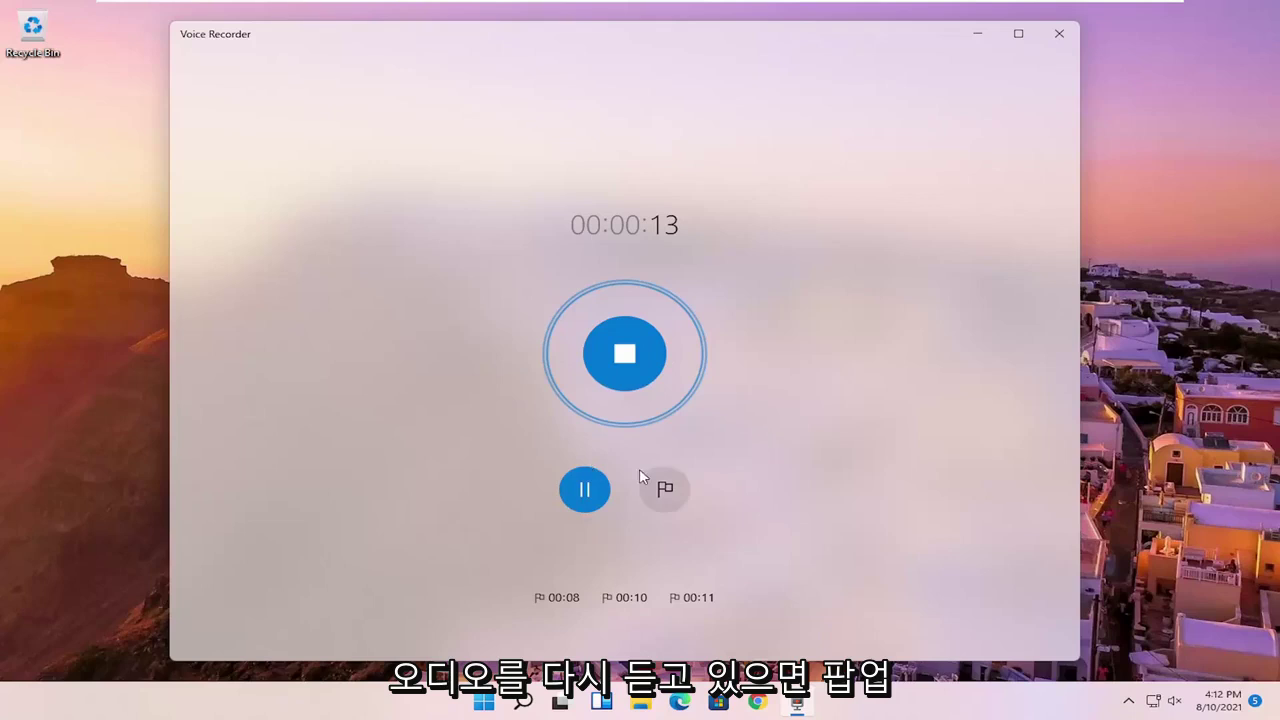
{"action": "left_click", "coordinate": [618, 355]}
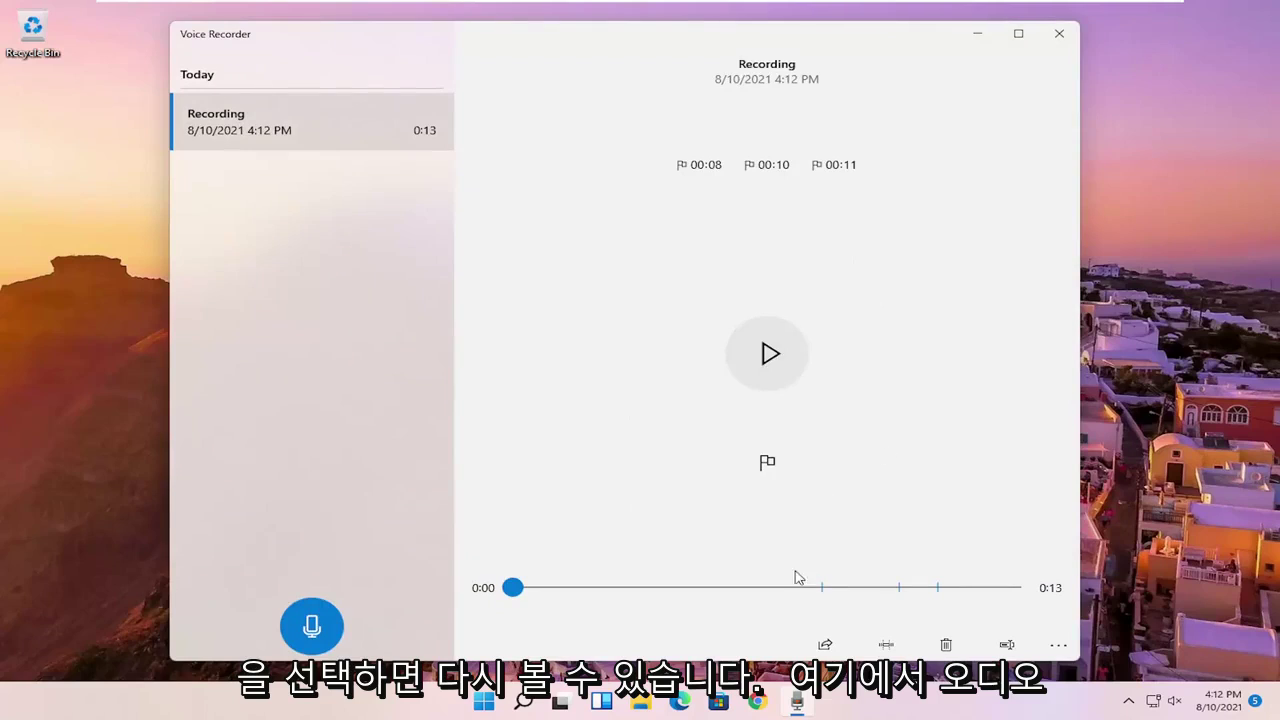
{"action": "left_click", "coordinate": [777, 368]}
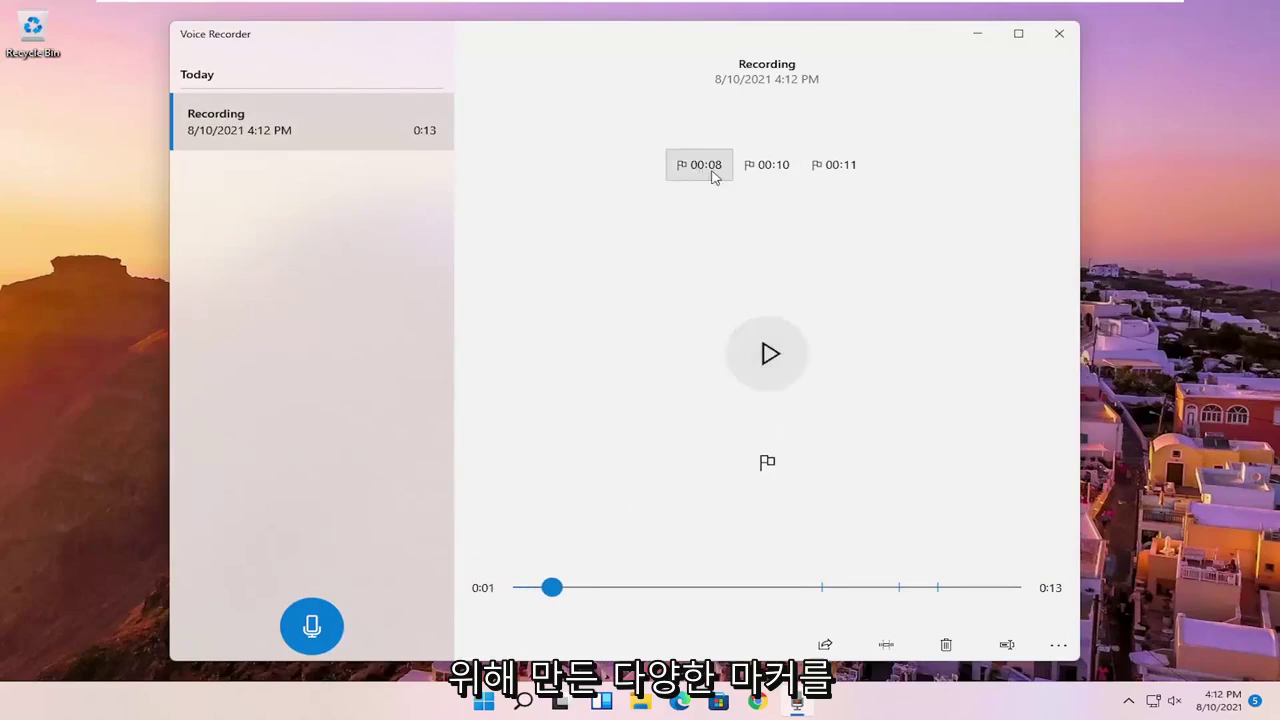
{"action": "left_click", "coordinate": [840, 166]}
{"action": "left_click", "coordinate": [770, 166]}
{"action": "left_click", "coordinate": [690, 168]}
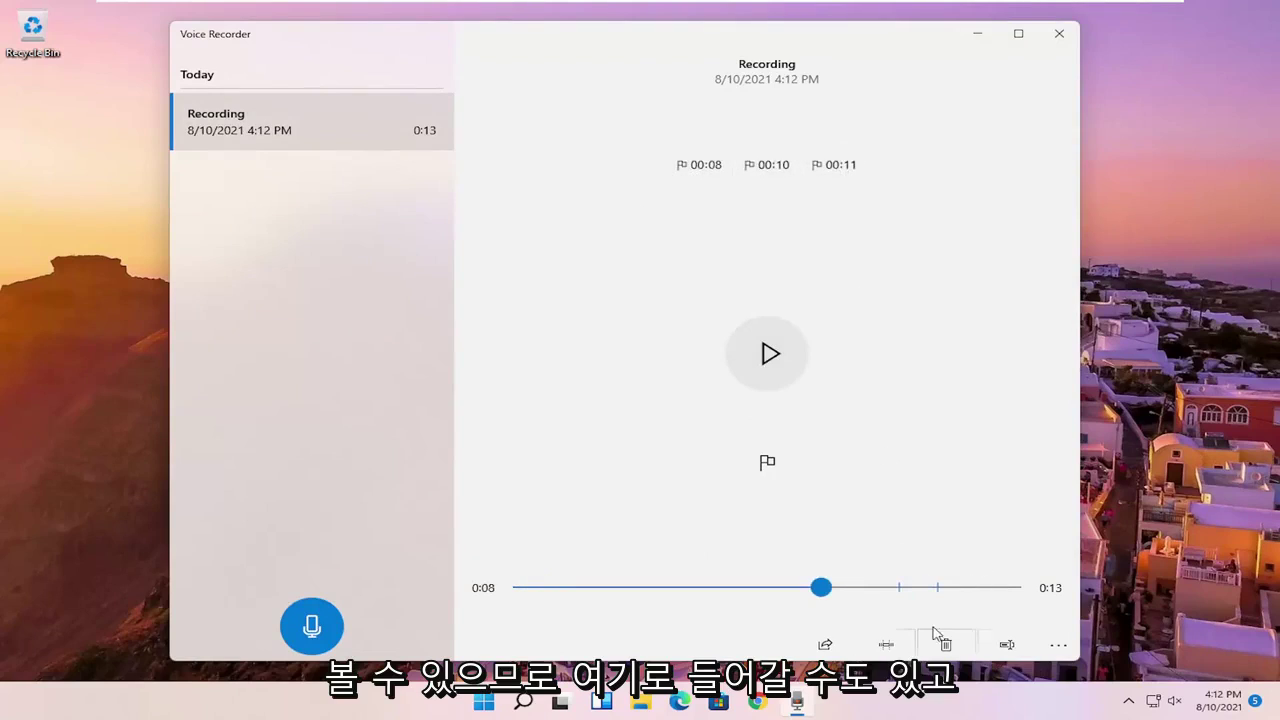
{"action": "left_click", "coordinate": [824, 645]}
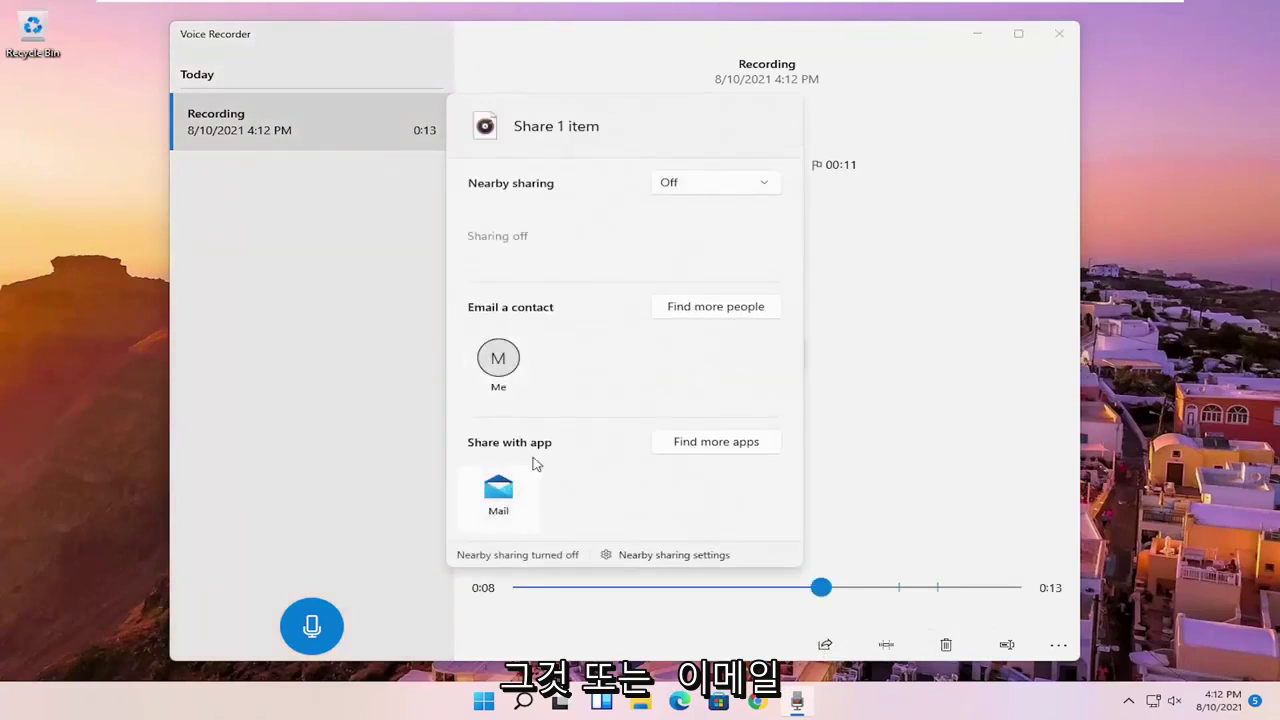
{"action": "left_click", "coordinate": [692, 186]}
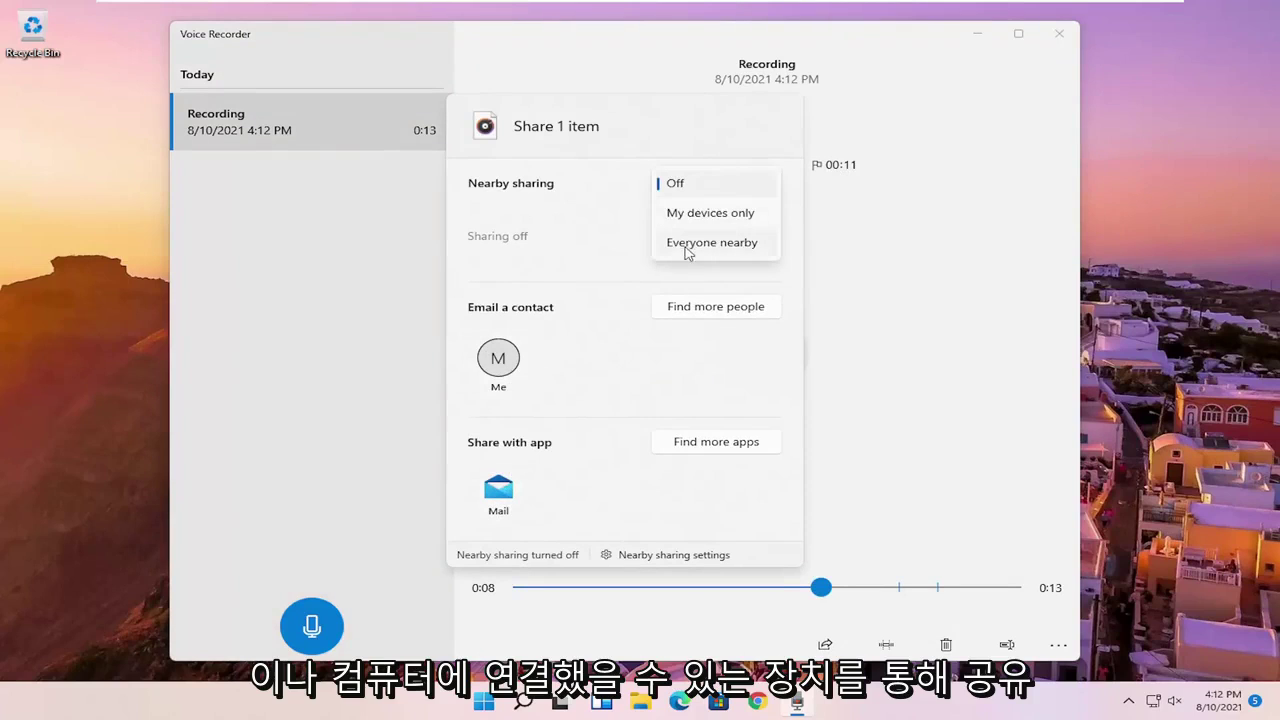
{"action": "left_click", "coordinate": [883, 388]}
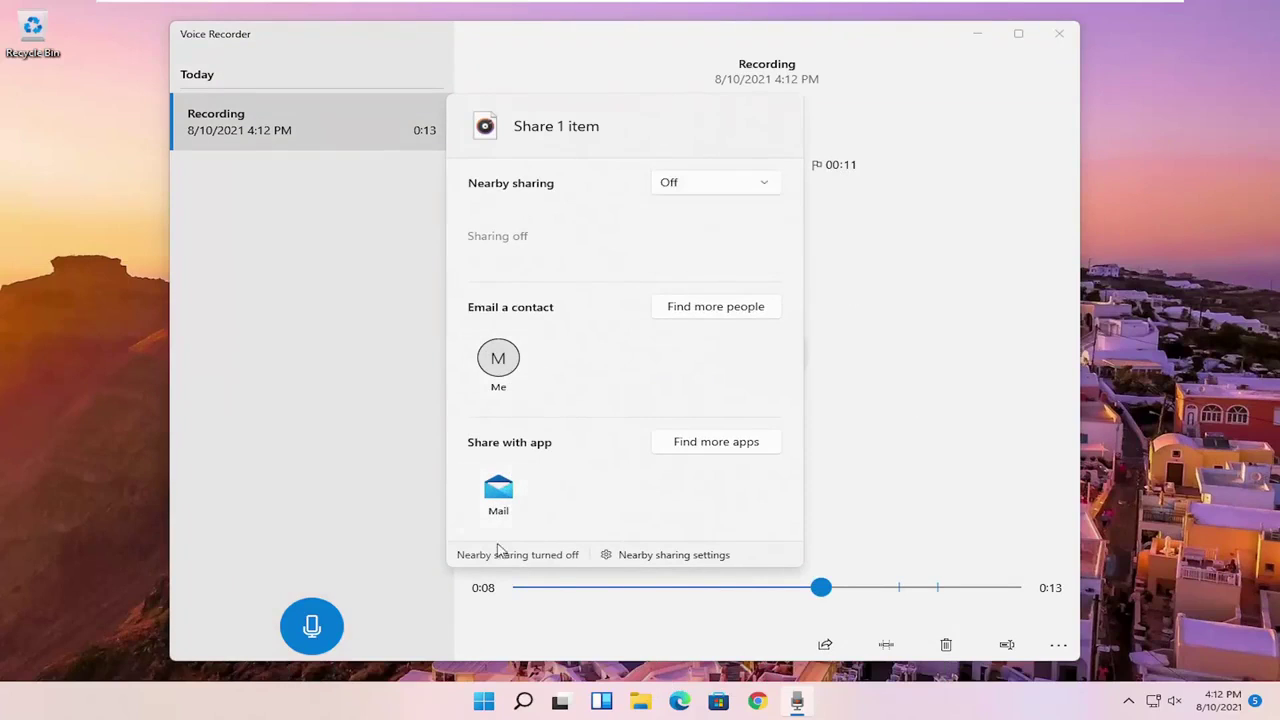
{"action": "left_click", "coordinate": [311, 445]}
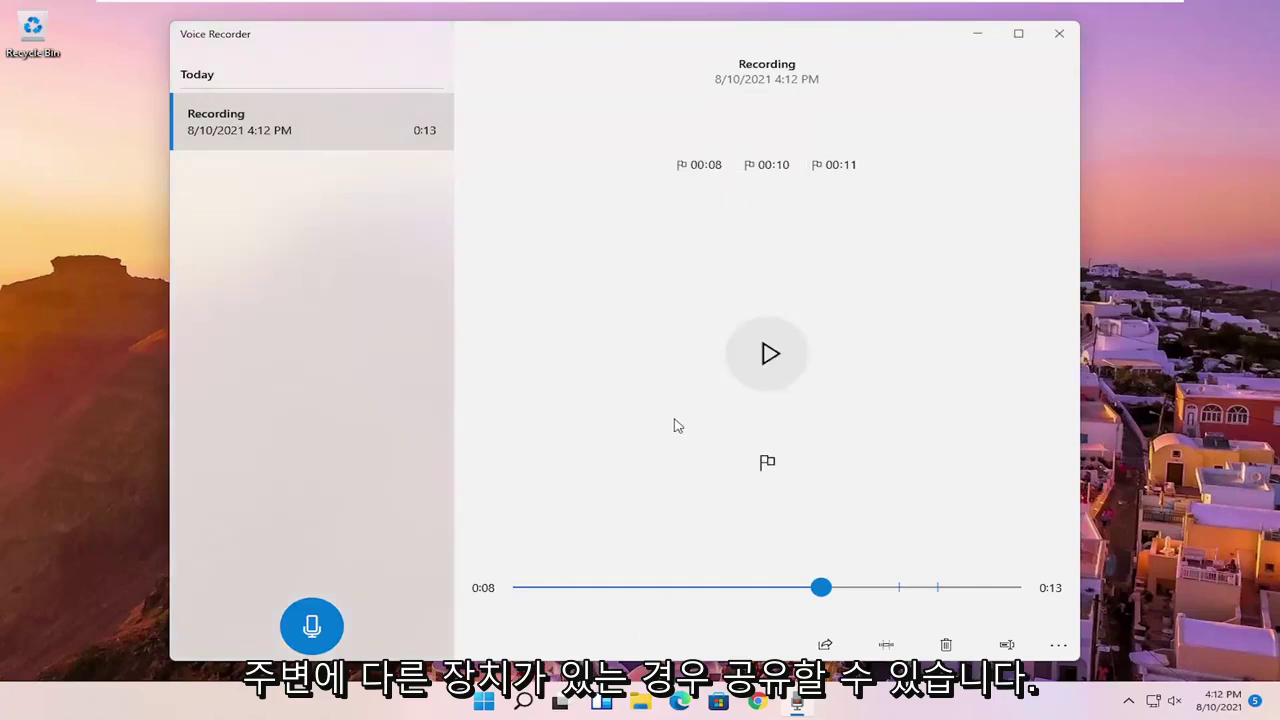
Open and close trimming with the clip kept at 13 seconds, then replay from 0:08.
{"action": "left_click", "coordinate": [890, 646]}
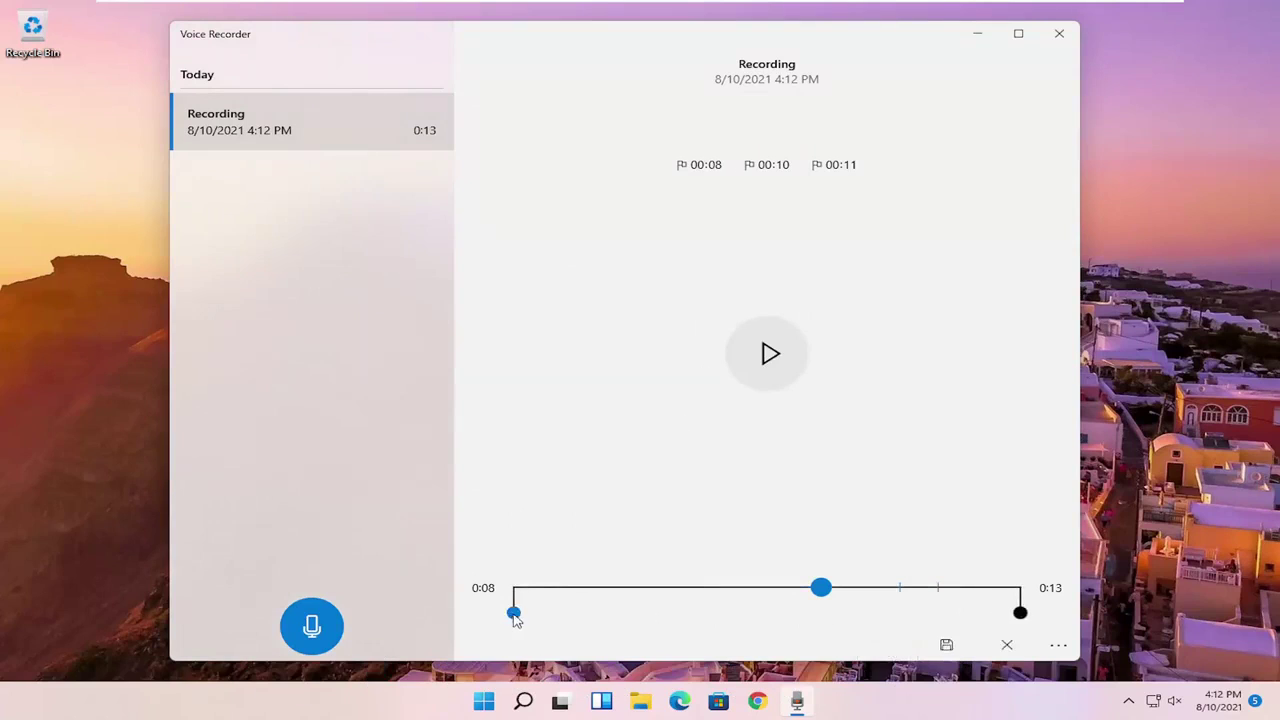
{"action": "mouse_move", "coordinate": [516, 622]}
{"action": "left_mouse_down"}
{"action": "mouse_move", "coordinate": [543, 614]}
{"action": "mouse_move", "coordinate": [514, 614]}
{"action": "left_mouse_up"}
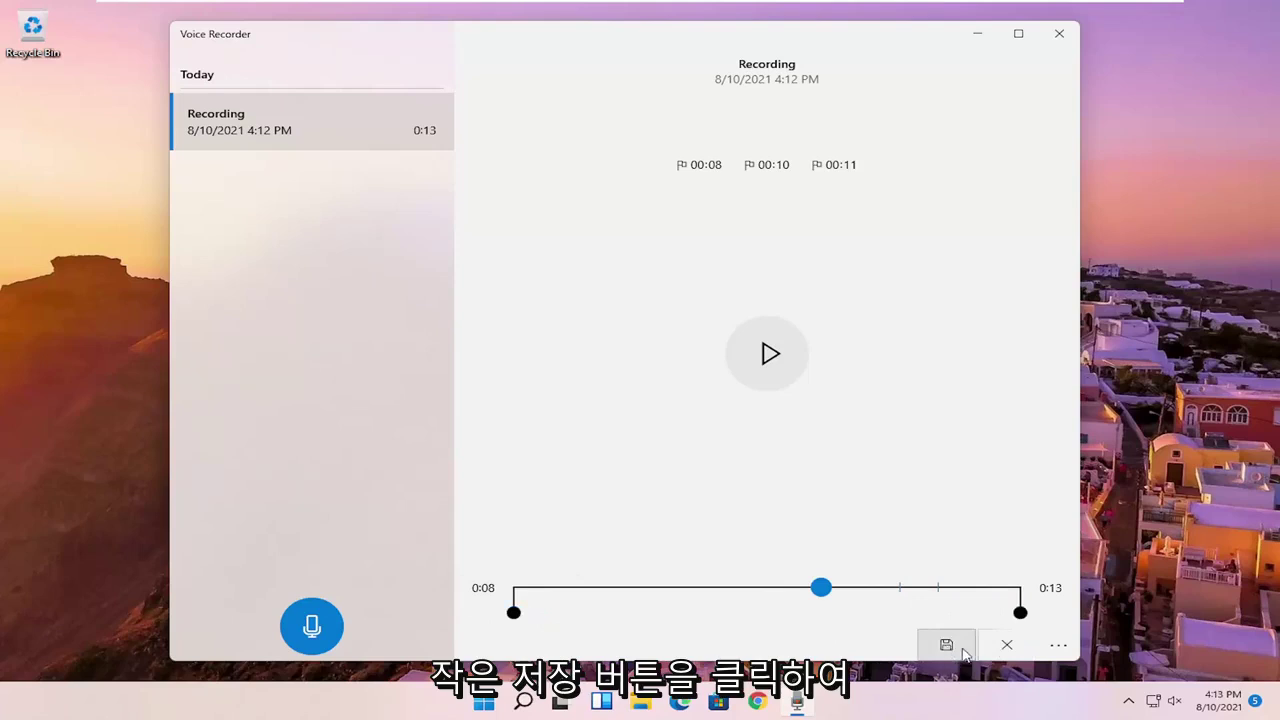
{"action": "left_click", "coordinate": [1006, 644]}
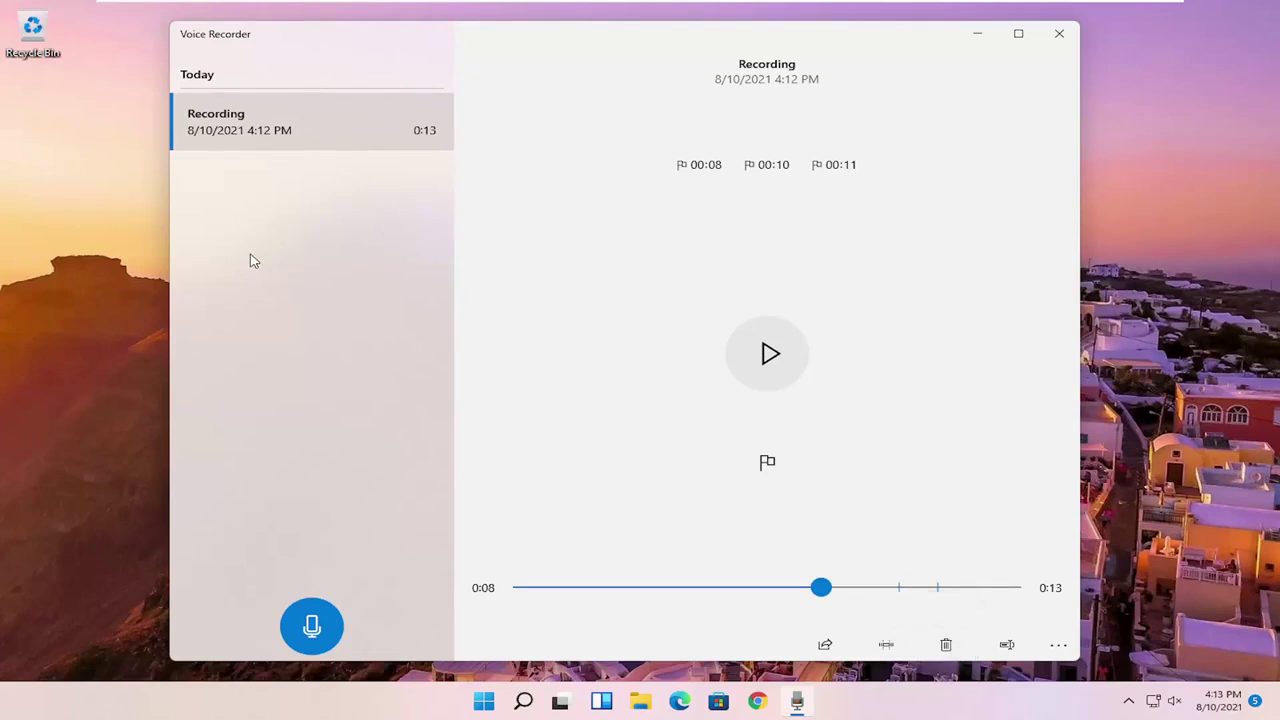
{"action": "left_click", "coordinate": [300, 117]}
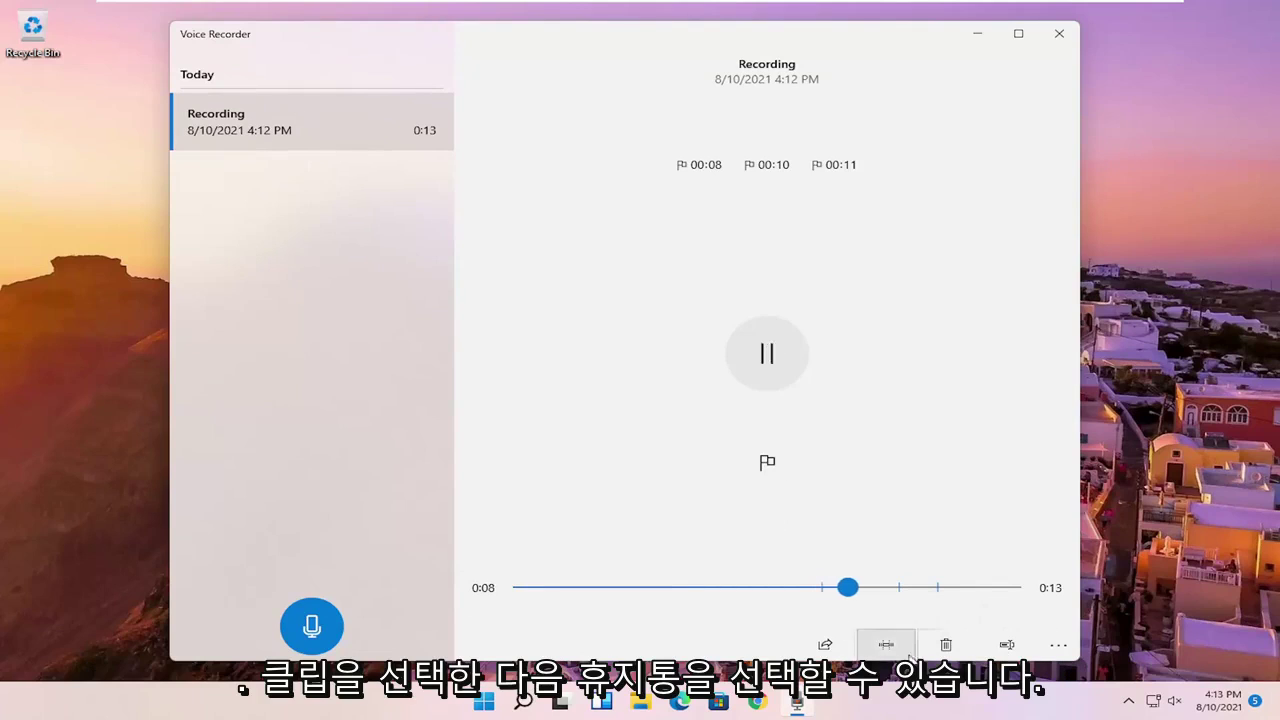
Rename the clip from 'Recording' to 'What The Clip Is'.
{"action": "left_click", "coordinate": [1025, 648]}
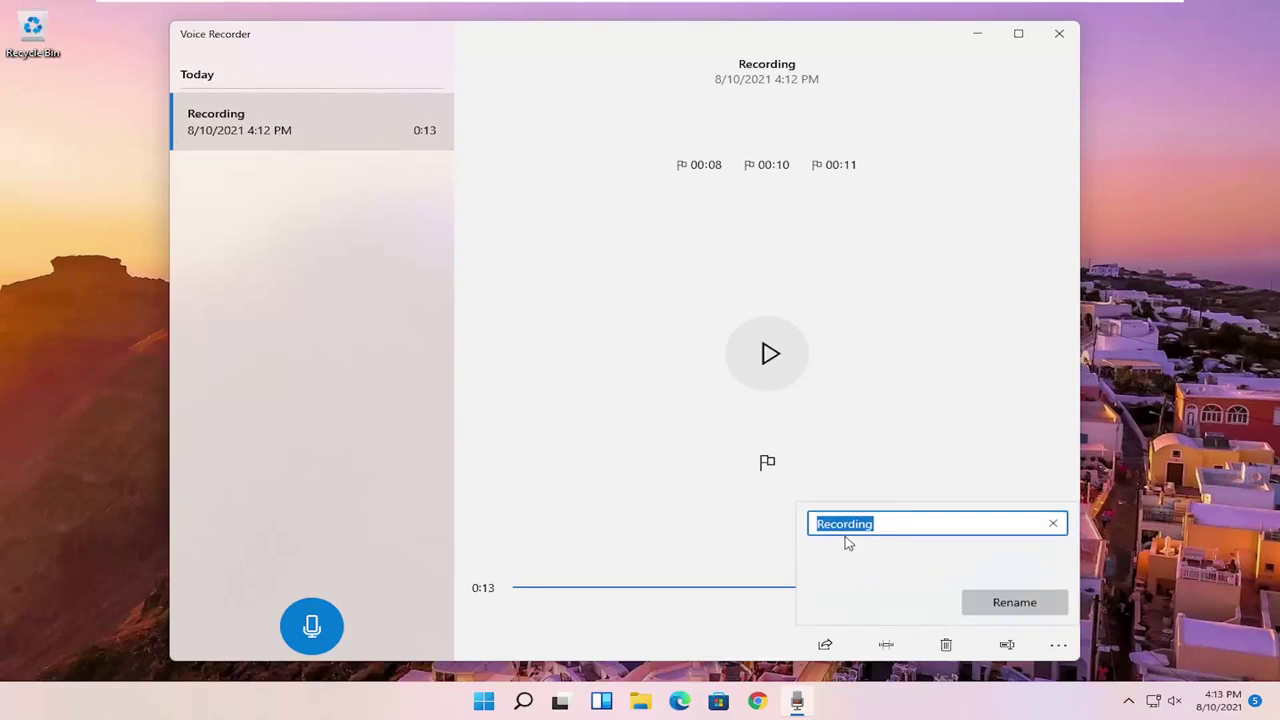
{"action": "key", "text": "BackSpace"}
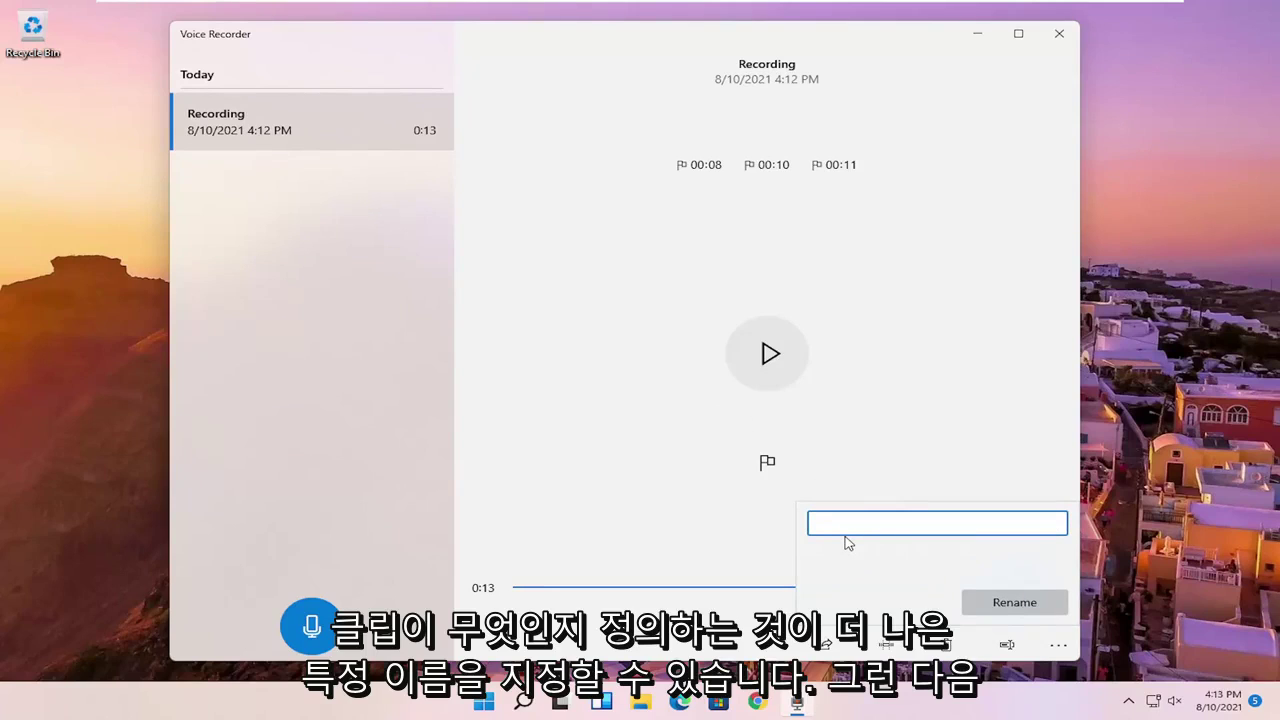
{"action": "type", "text": "What The Clip Is"}
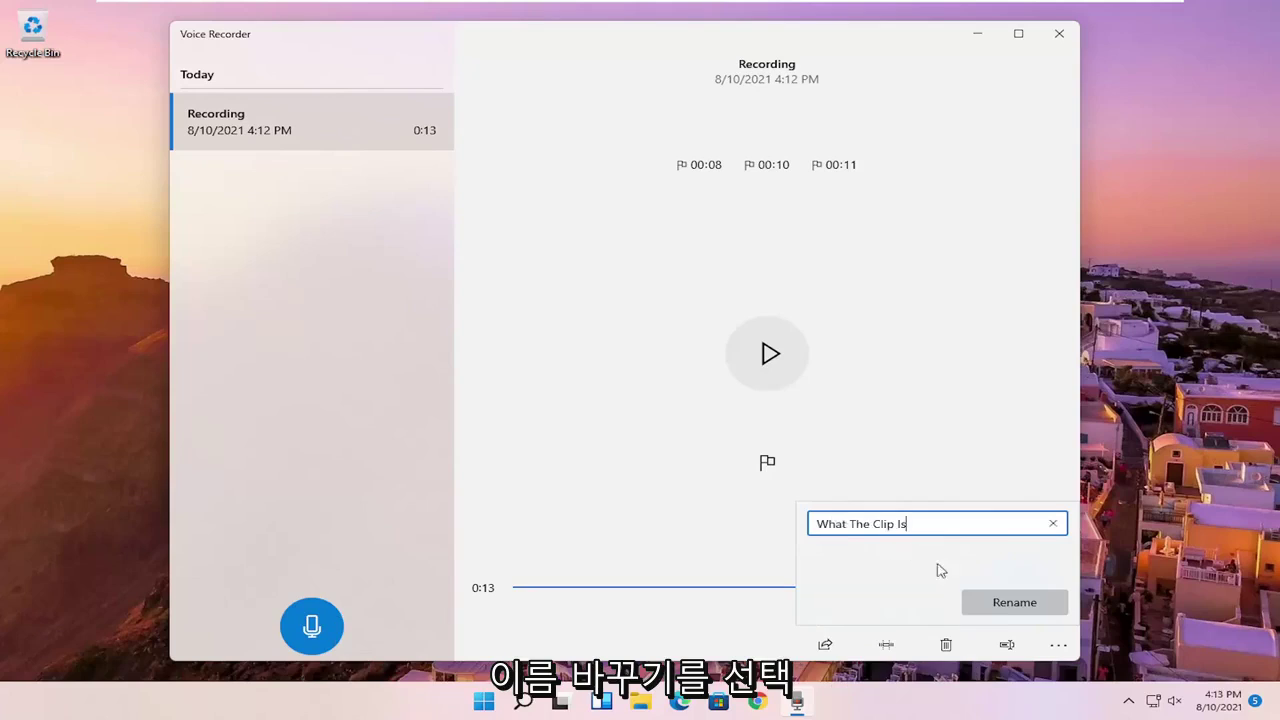
{"action": "left_click", "coordinate": [1018, 602]}
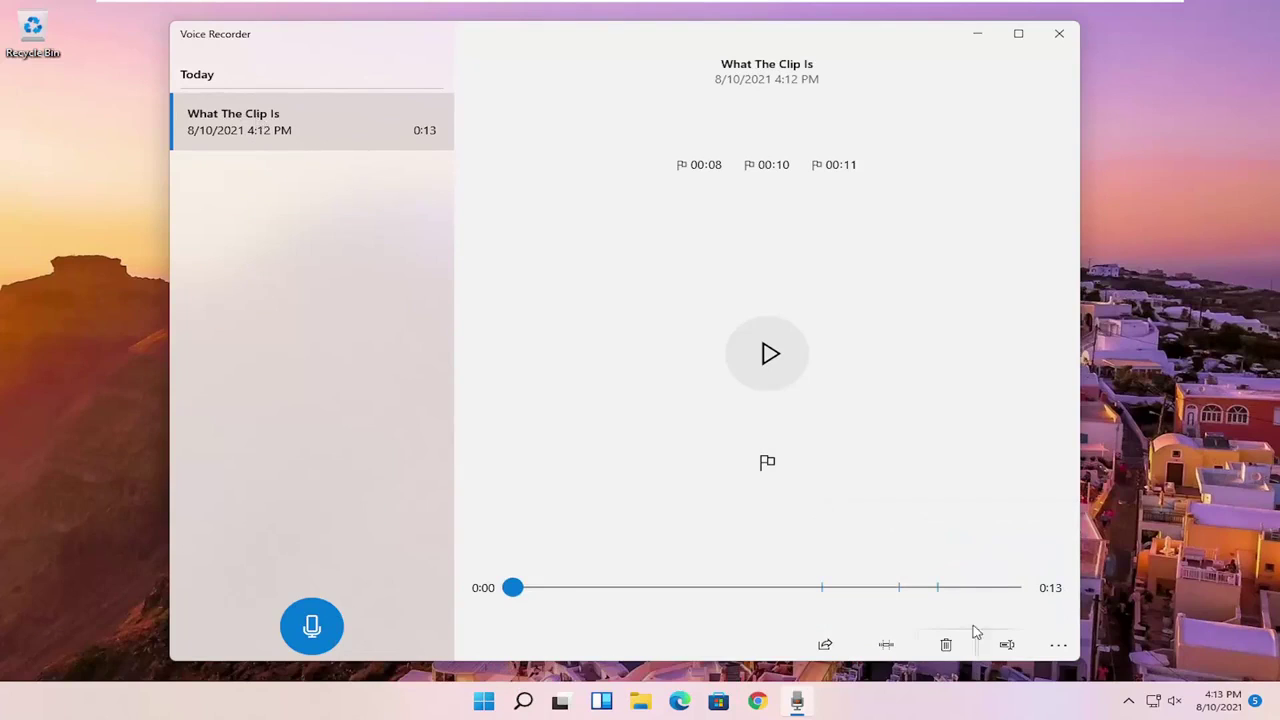
{"action": "left_click", "coordinate": [1059, 645]}
{"action": "left_click", "coordinate": [1063, 645]}
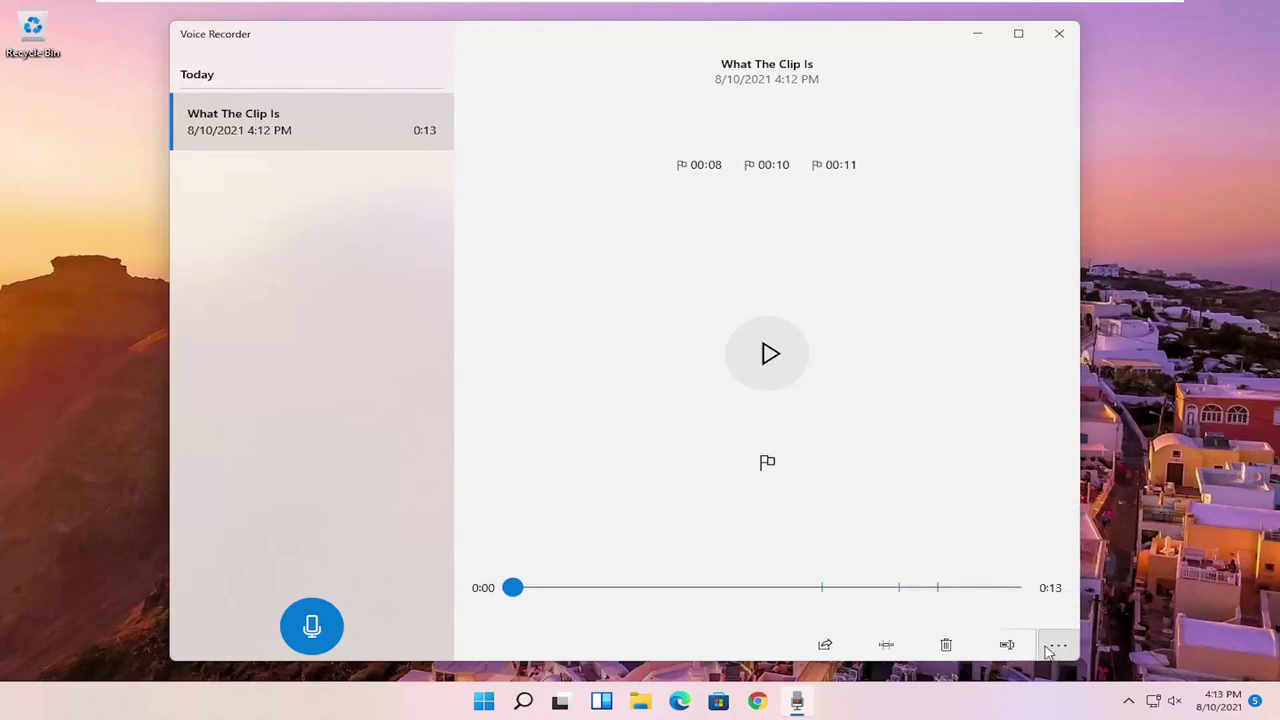
{"action": "left_click", "coordinate": [1060, 648]}
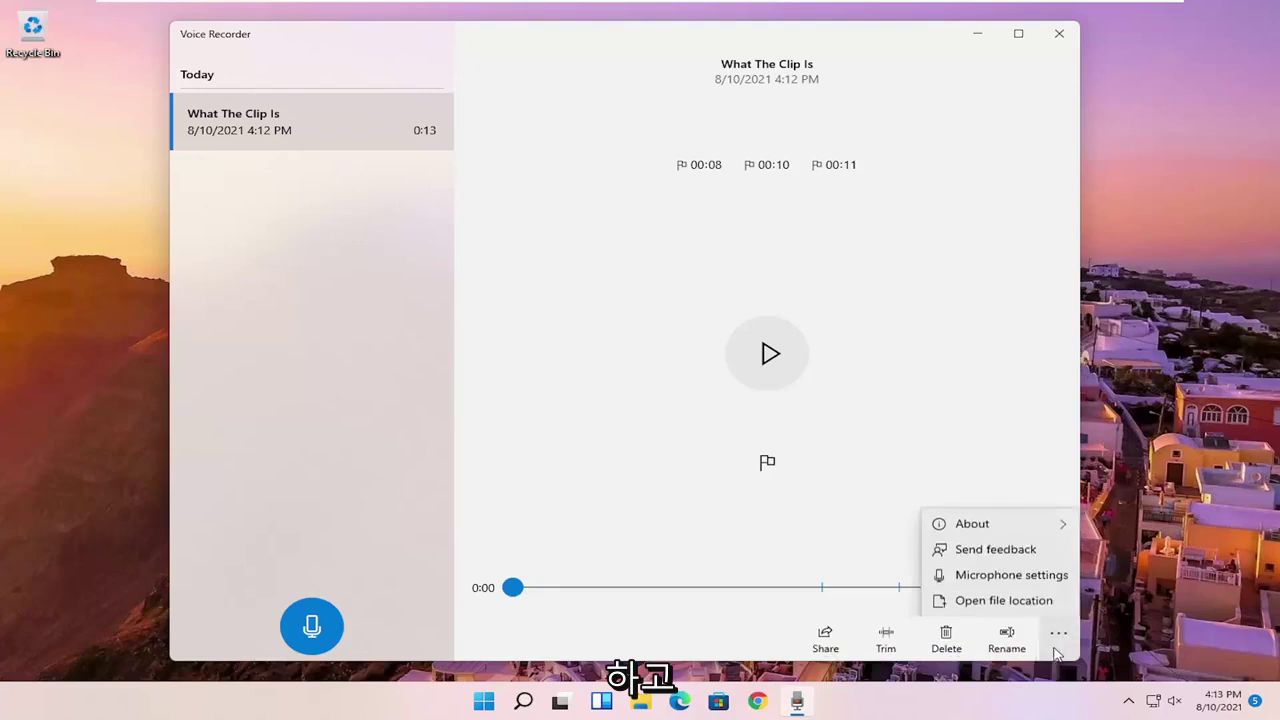
{"action": "left_click", "coordinate": [1004, 599]}
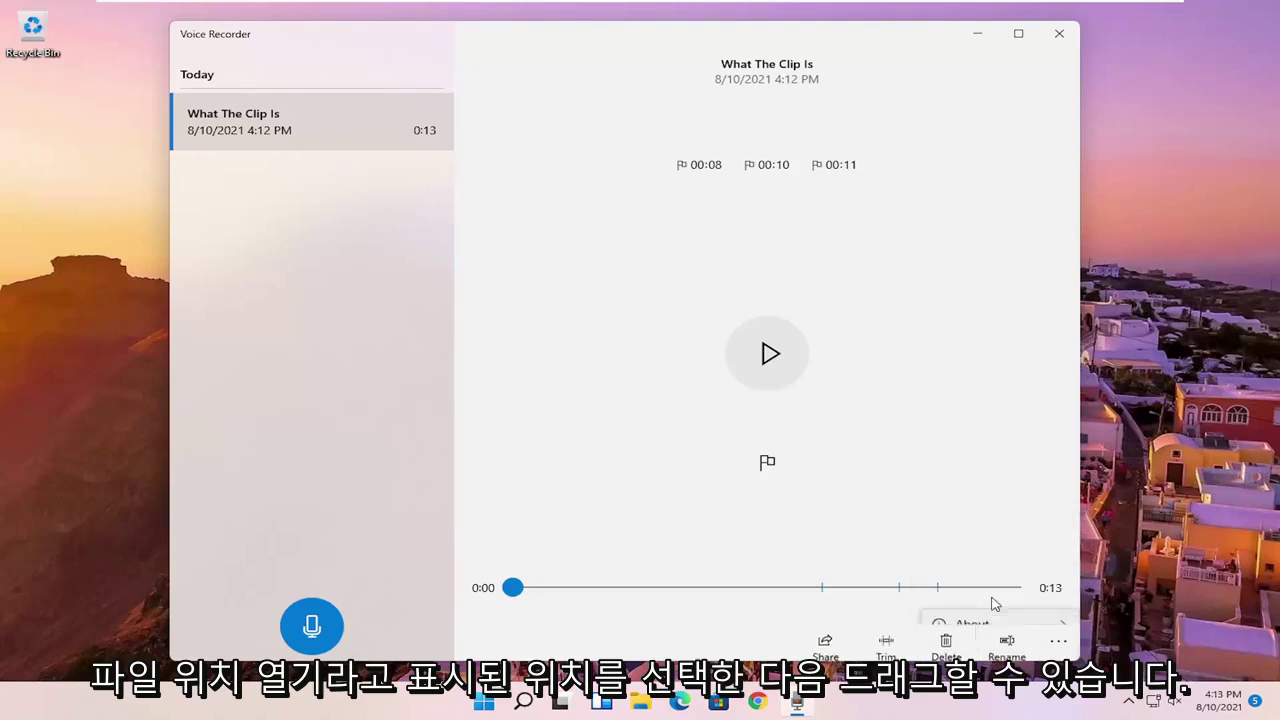
{"action": "left_click_drag", "start_coordinate": [352, 260], "coordinate": [395, 262]}
{"action": "right_click", "coordinate": [365, 260]}
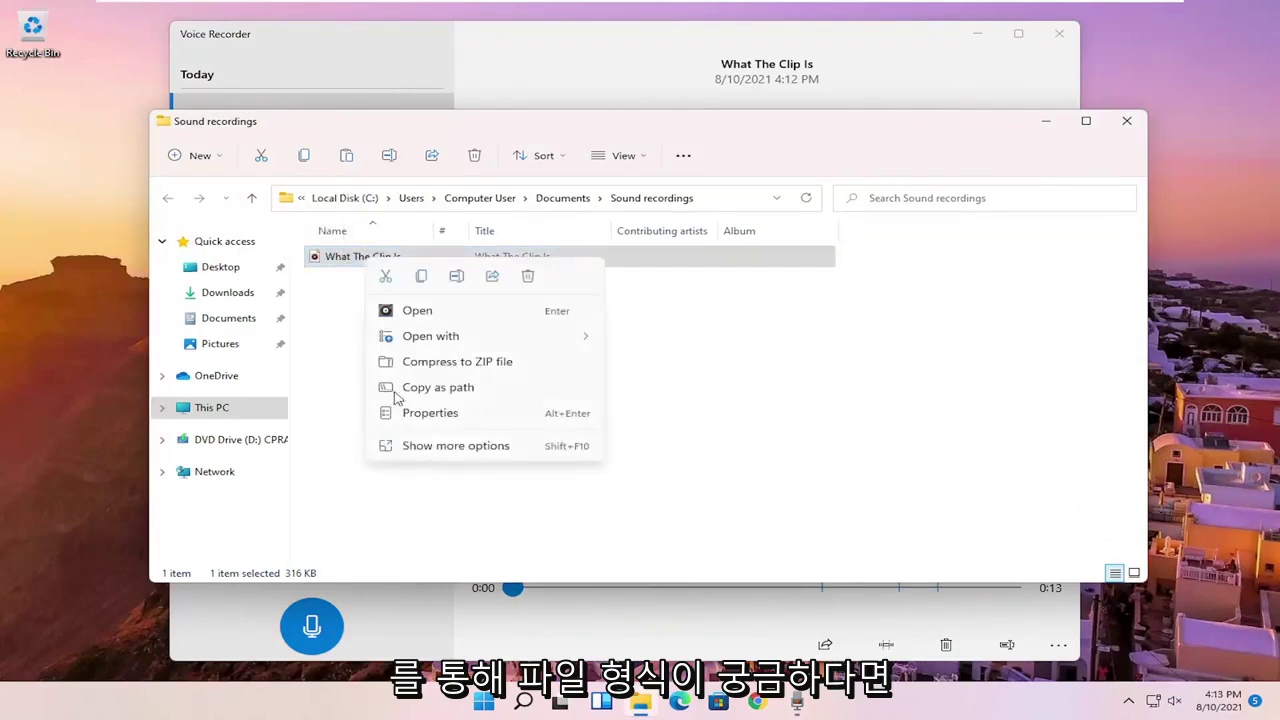
{"action": "left_click", "coordinate": [420, 413]}
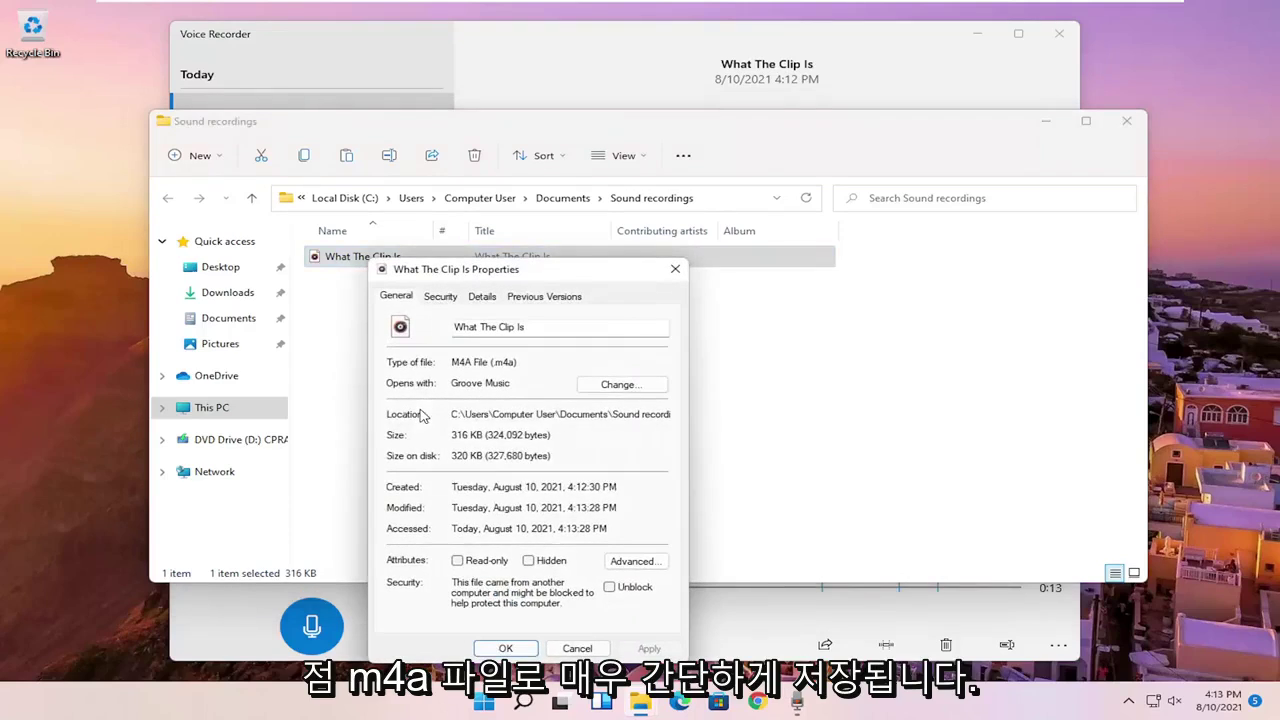
{"action": "left_click", "coordinate": [675, 269]}
Close the Sound recordings folder and check Voice Recorder's access on the Microphone privacy page.
{"action": "left_click", "coordinate": [1126, 121]}
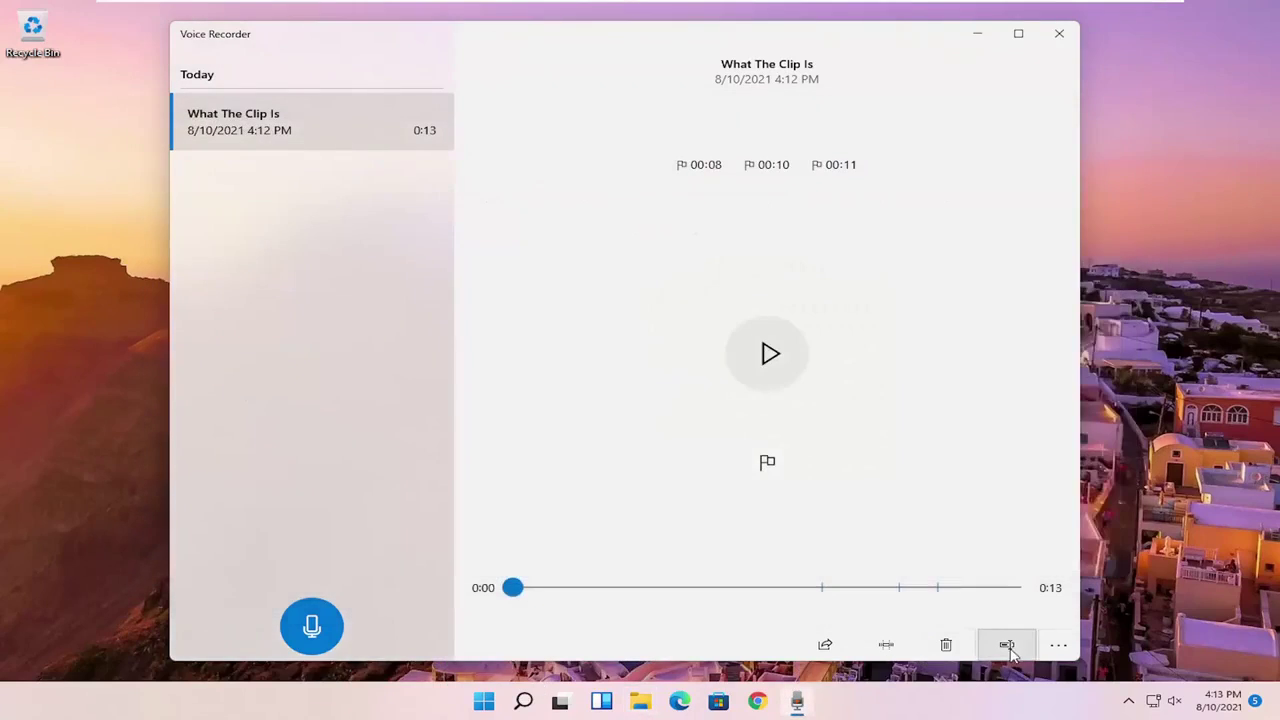
{"action": "left_click", "coordinate": [1064, 646]}
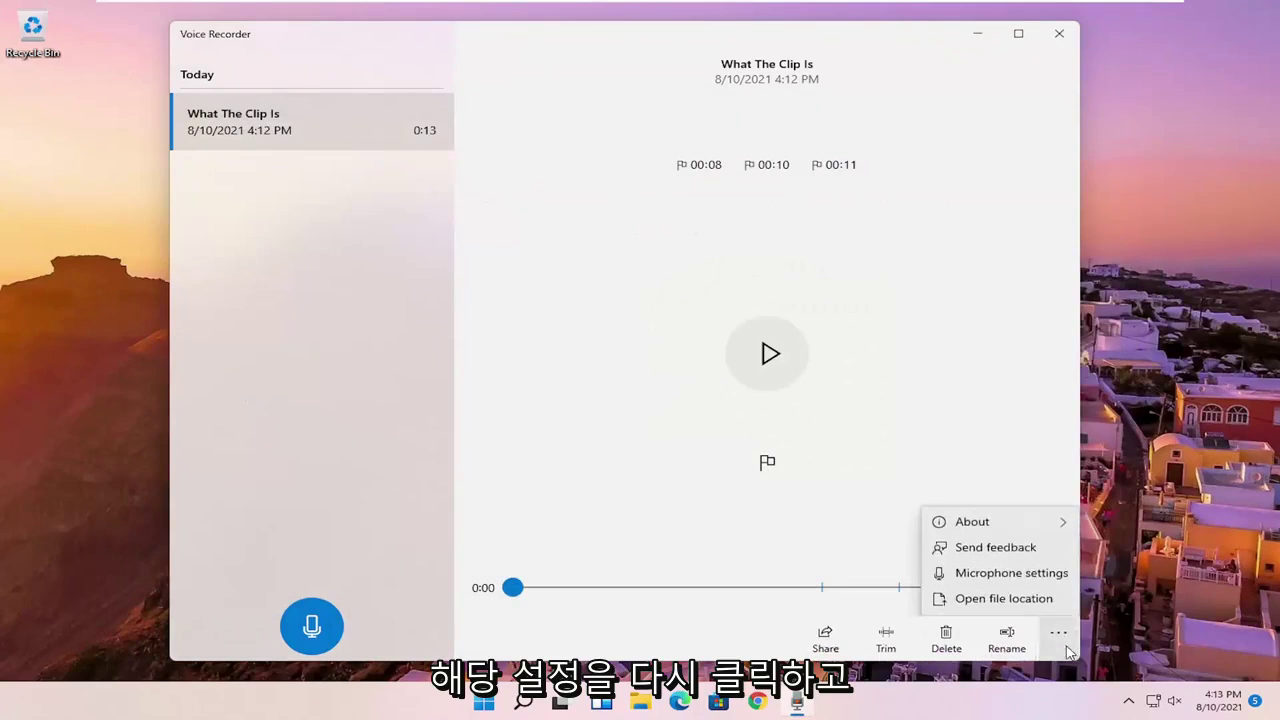
{"action": "left_click", "coordinate": [1012, 573]}
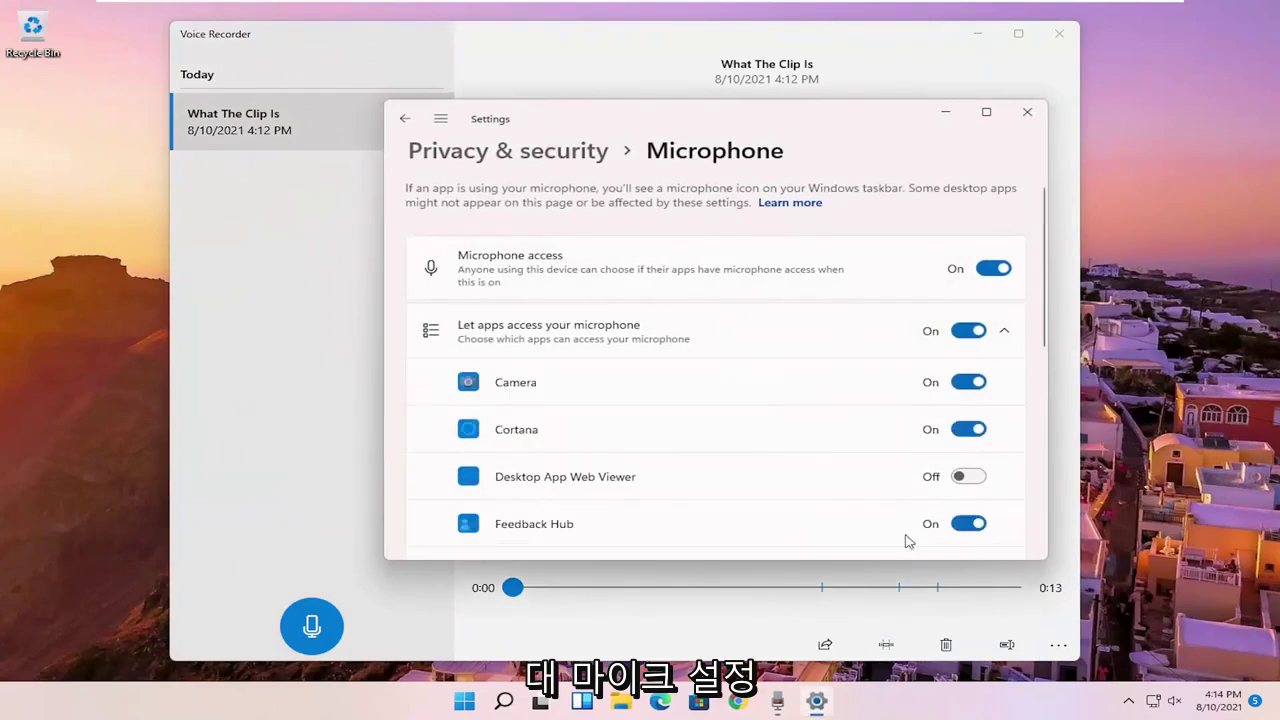
{"action": "scroll", "coordinate": [889, 294], "scroll_direction": "down", "scroll_amount": 1}
{"action": "scroll", "coordinate": [766, 286], "scroll_direction": "down", "scroll_amount": 1}
{"action": "scroll", "coordinate": [766, 363], "scroll_direction": "down", "scroll_amount": 2}
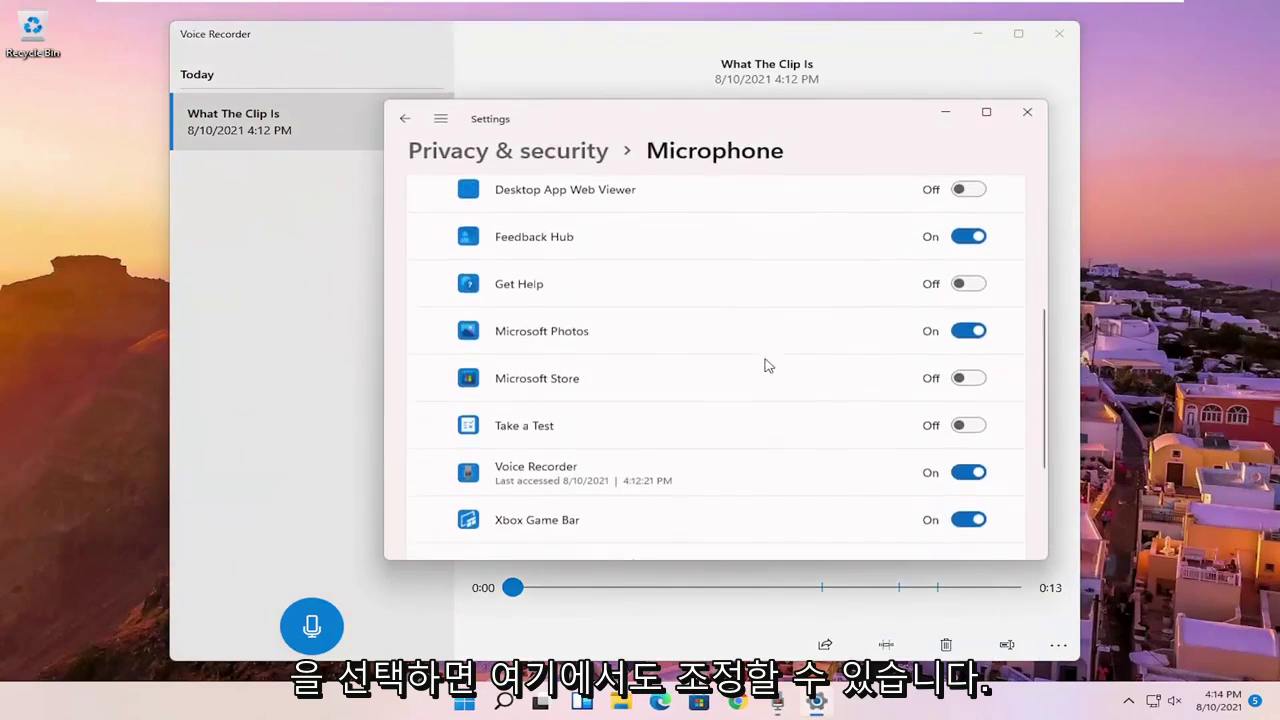
{"action": "scroll", "coordinate": [794, 363], "scroll_direction": "down", "scroll_amount": 1}
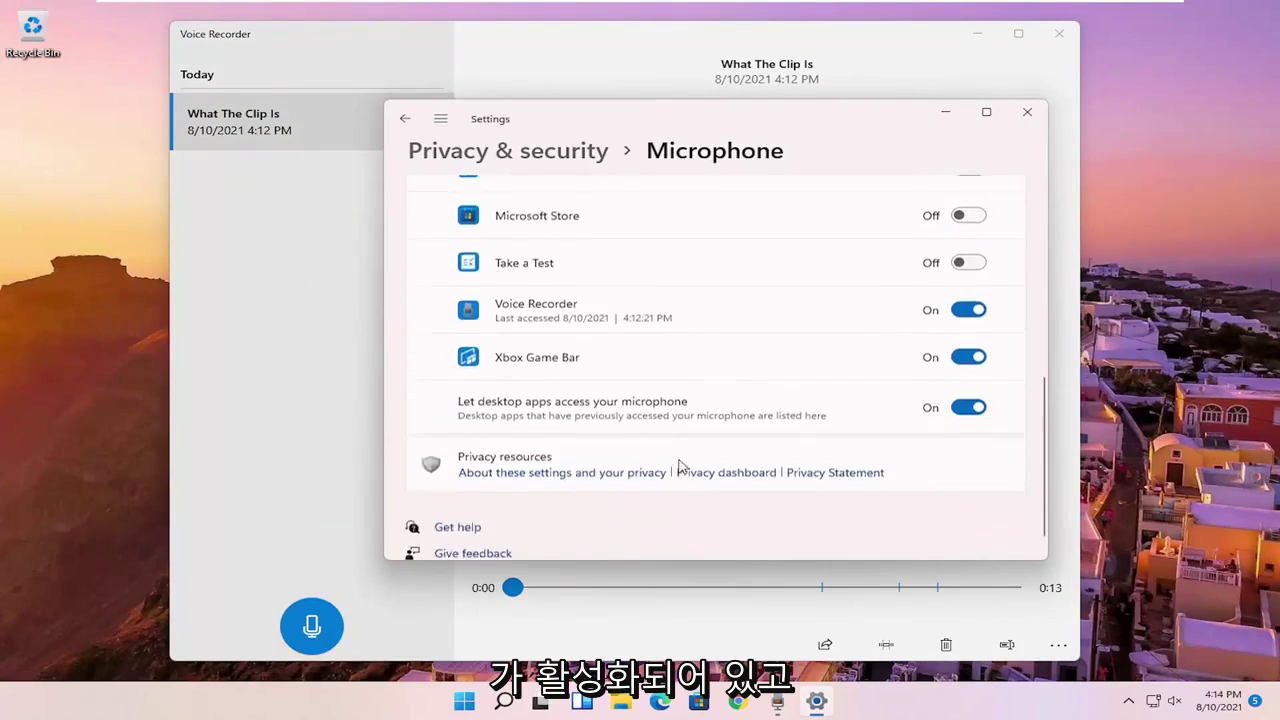
{"action": "scroll", "coordinate": [680, 440], "scroll_direction": "down", "scroll_amount": 2}
Close Settings and Voice Recorder, then relaunch it via a Windows search for 'audio'.
{"action": "left_click", "coordinate": [1029, 113]}
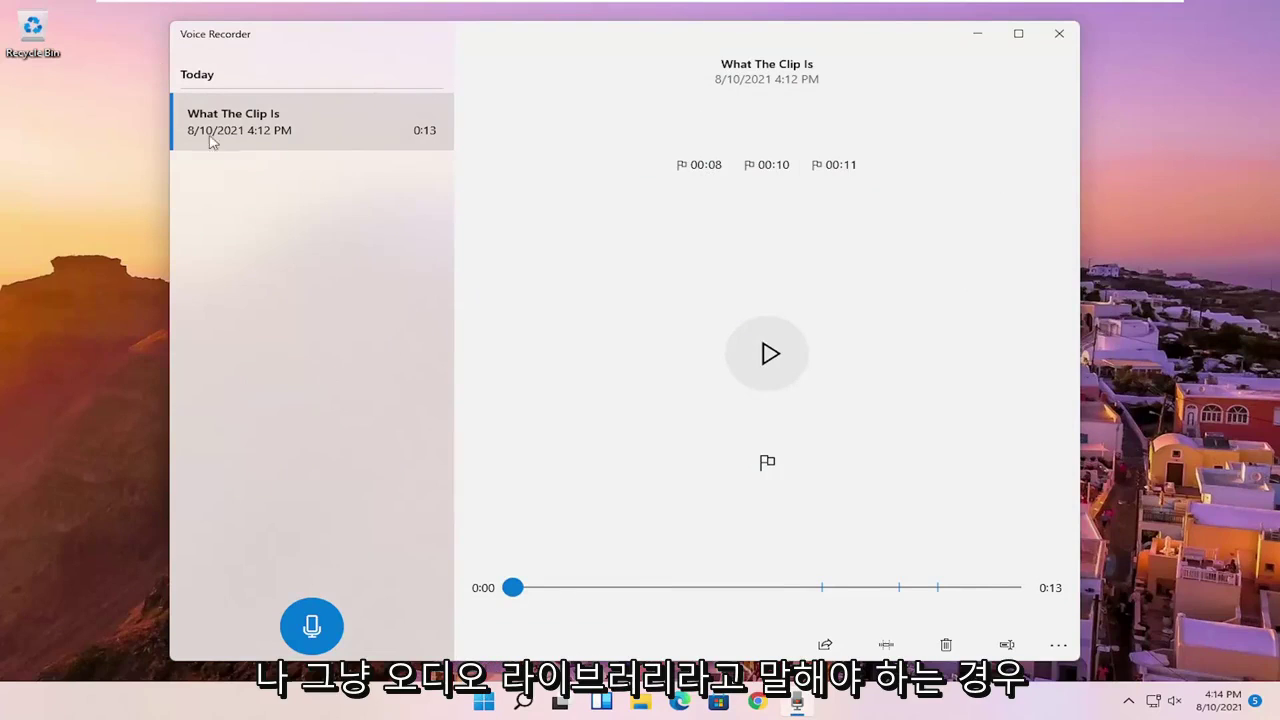
{"action": "left_click", "coordinate": [1059, 33]}
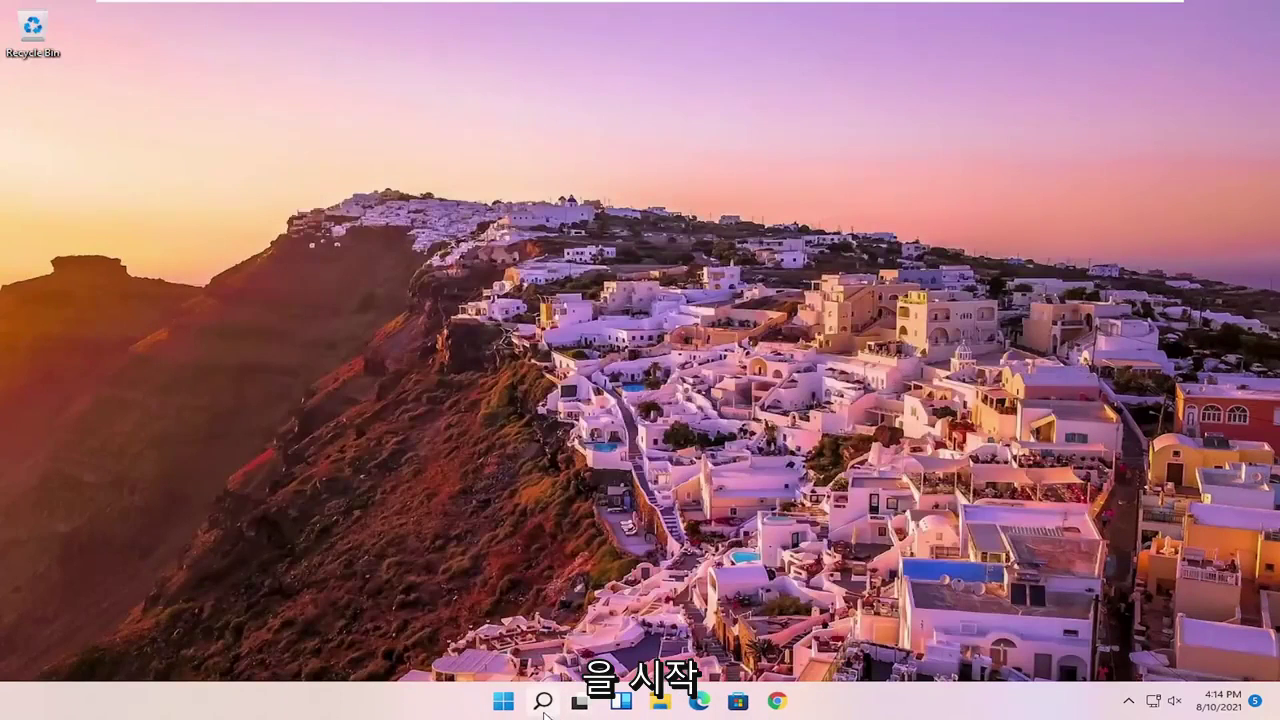
{"action": "left_click", "coordinate": [544, 712]}
{"action": "type", "text": "audio"}
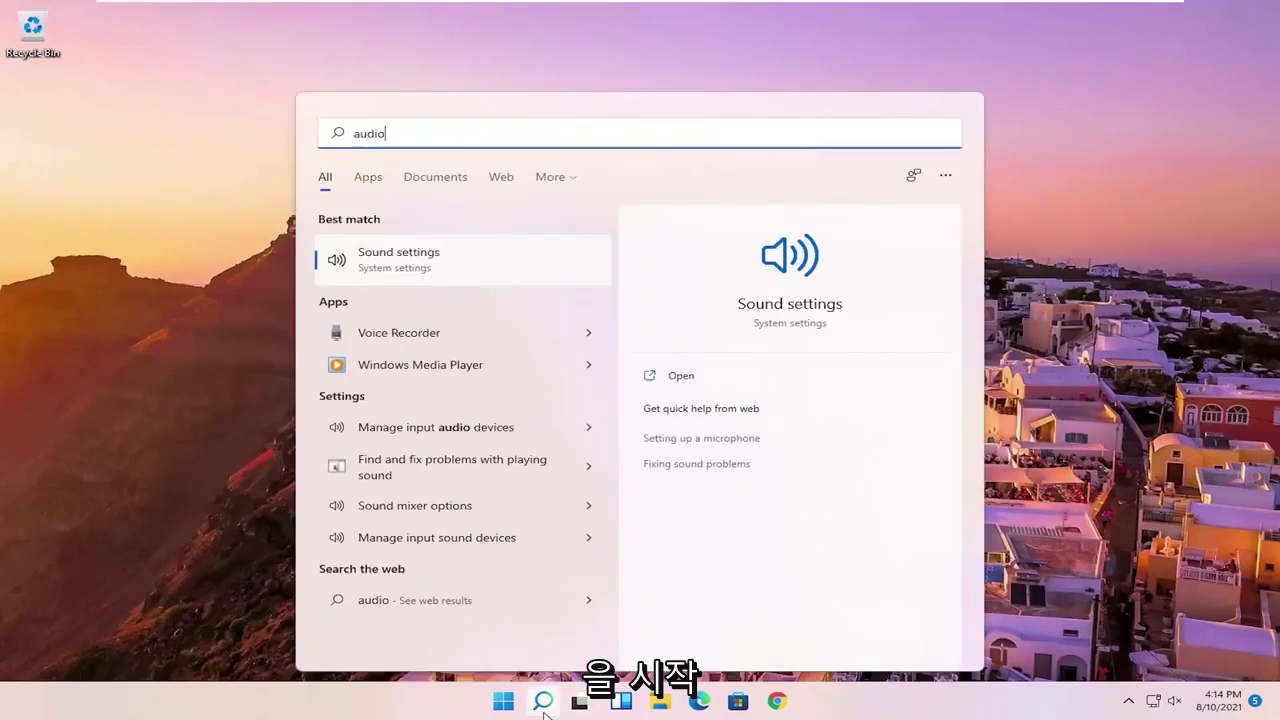
{"action": "left_click", "coordinate": [448, 334]}
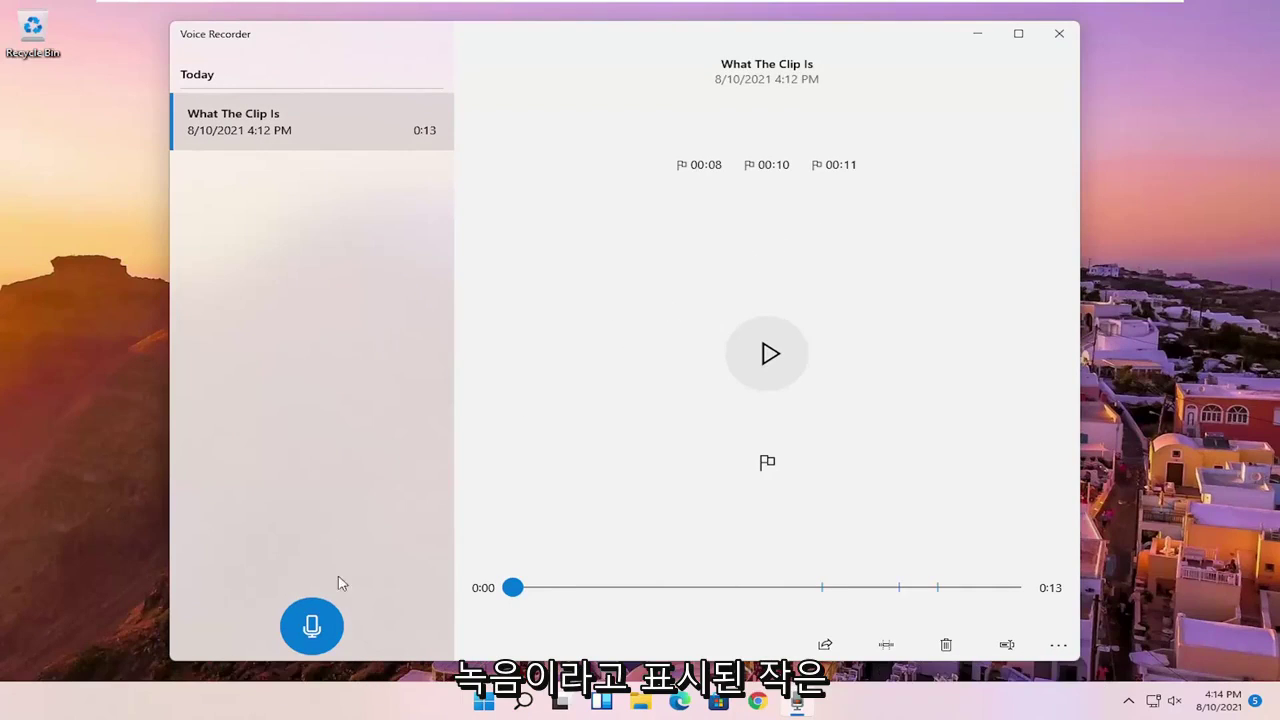
Record a 2-second clip, then close Voice Recorder.
{"action": "left_click", "coordinate": [312, 627]}
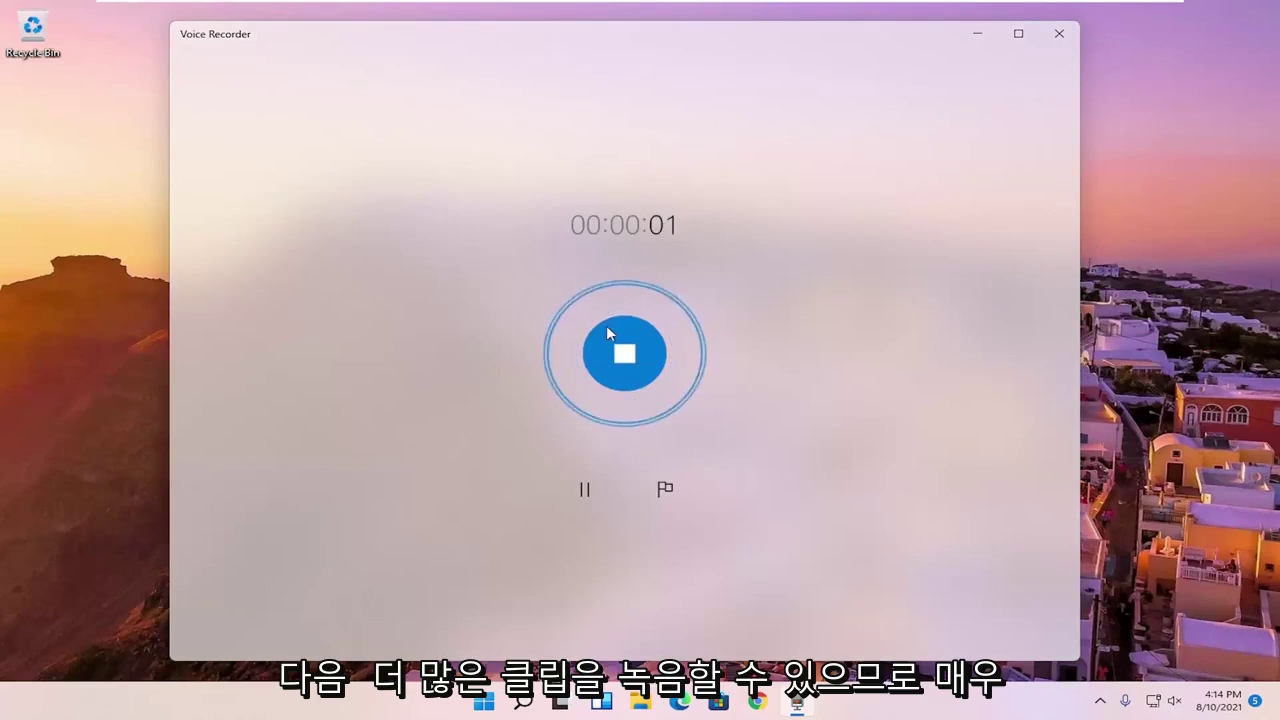
{"action": "left_click", "coordinate": [630, 356]}
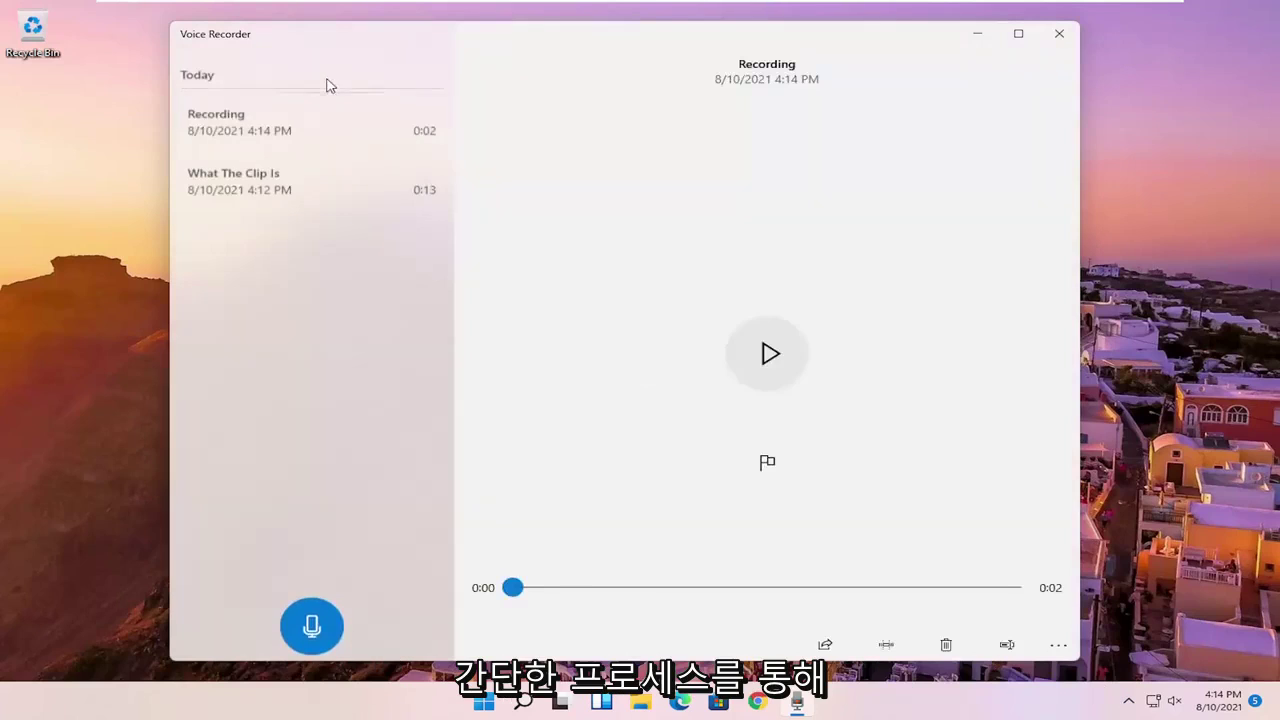
{"action": "left_click", "coordinate": [1059, 34]}
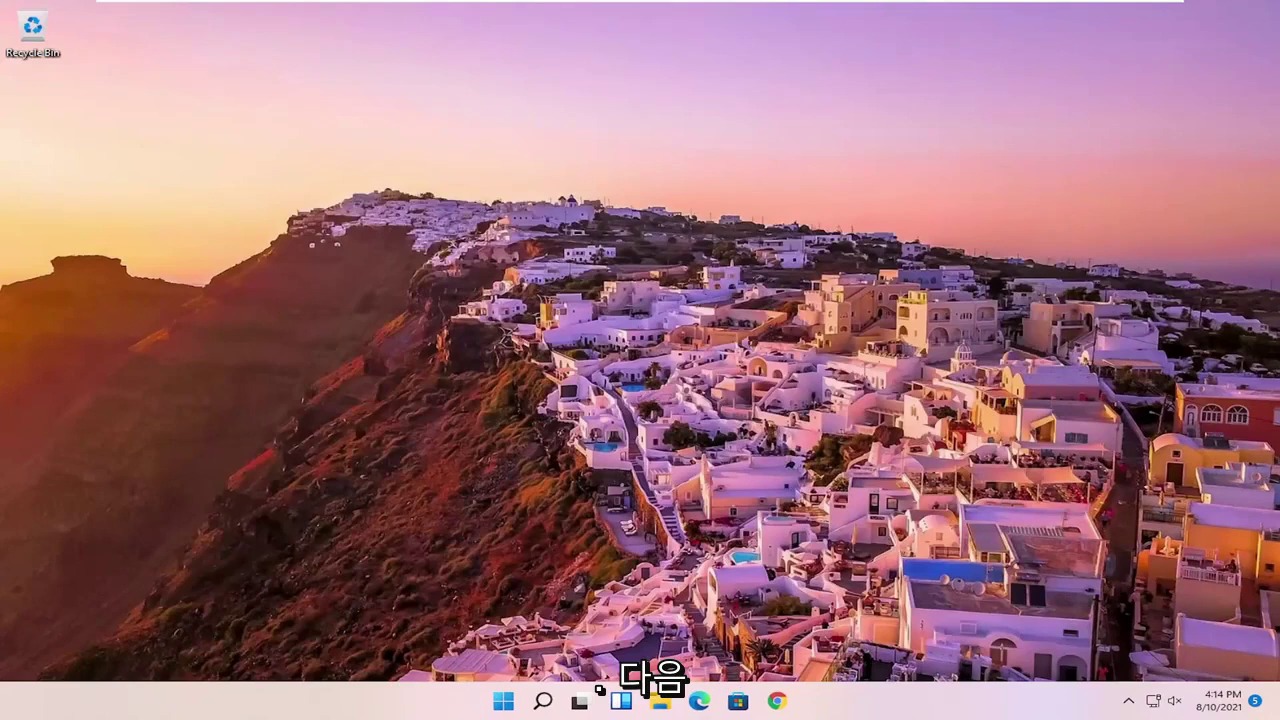